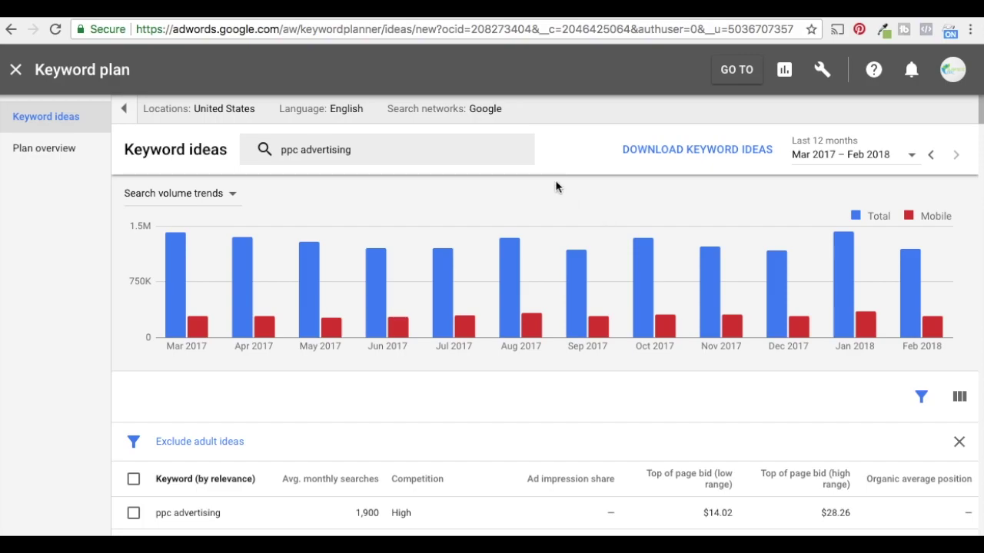
Step: Browse the Keyword Planner's keyword ideas for ppc advertising
scroll(560, 199, down, 4)
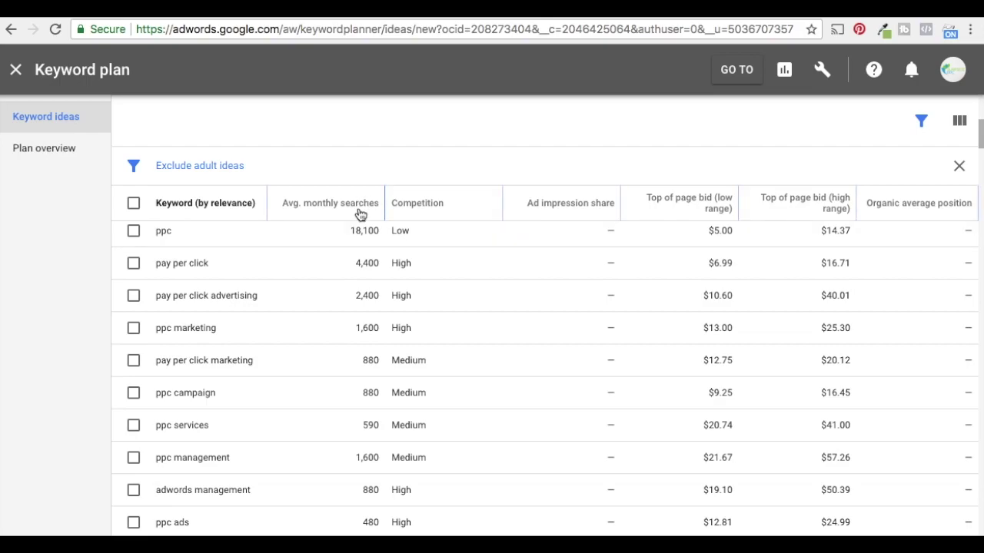
mouse_move(370, 236)
mouse_move(438, 225)
mouse_move(720, 201)
scroll(415, 165, up, 4)
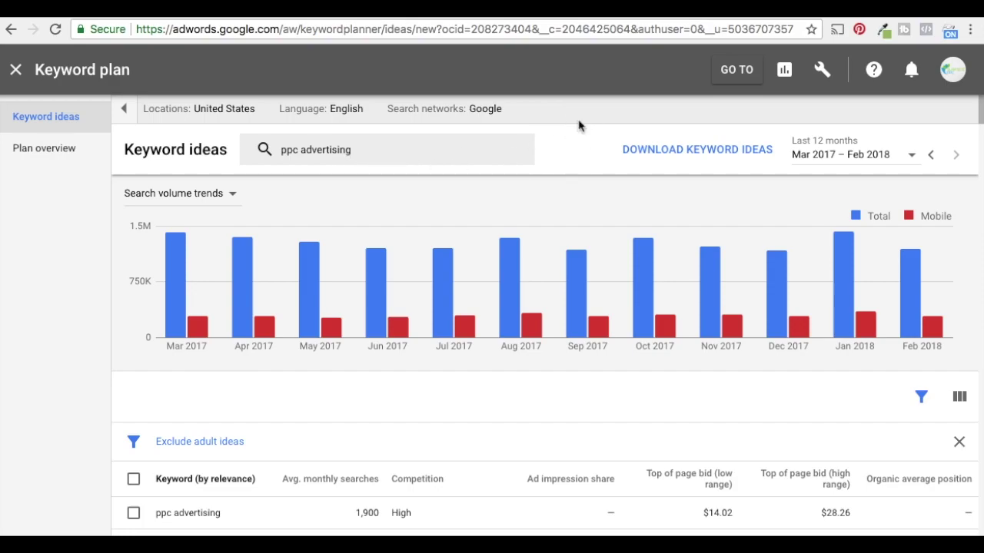
Step: Tick 'pay per click advertising' to add it to the plan
scroll(581, 312, down, 5)
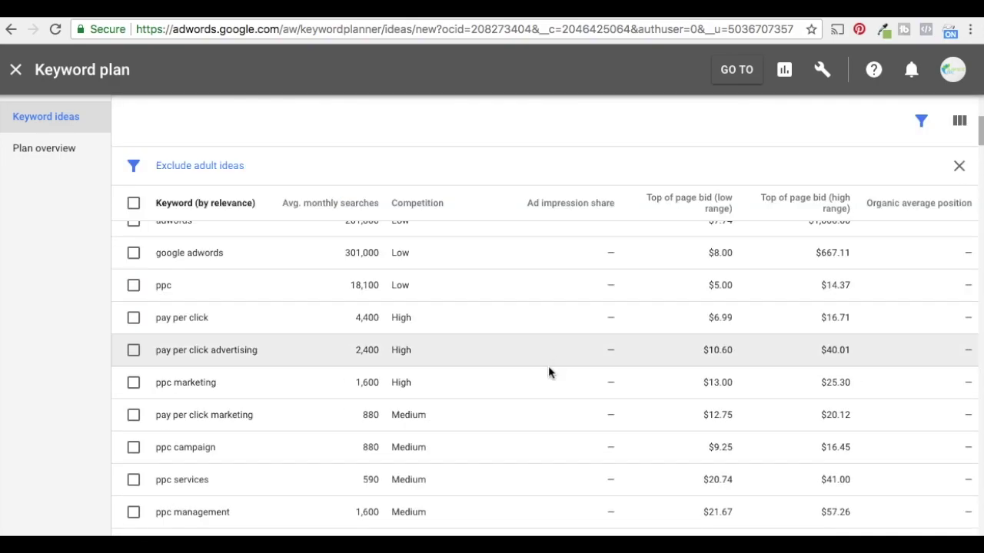
scroll(190, 326, down, 1)
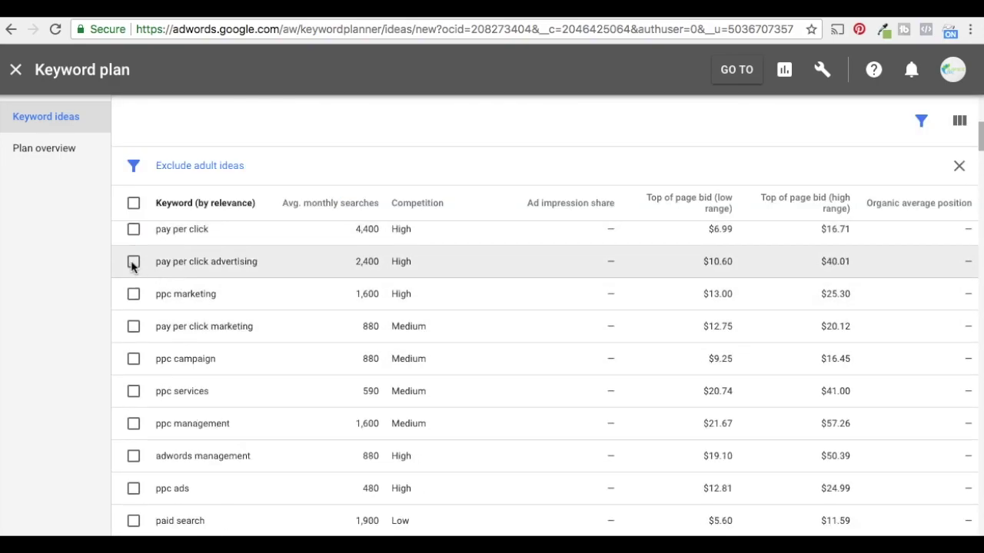
click(133, 261)
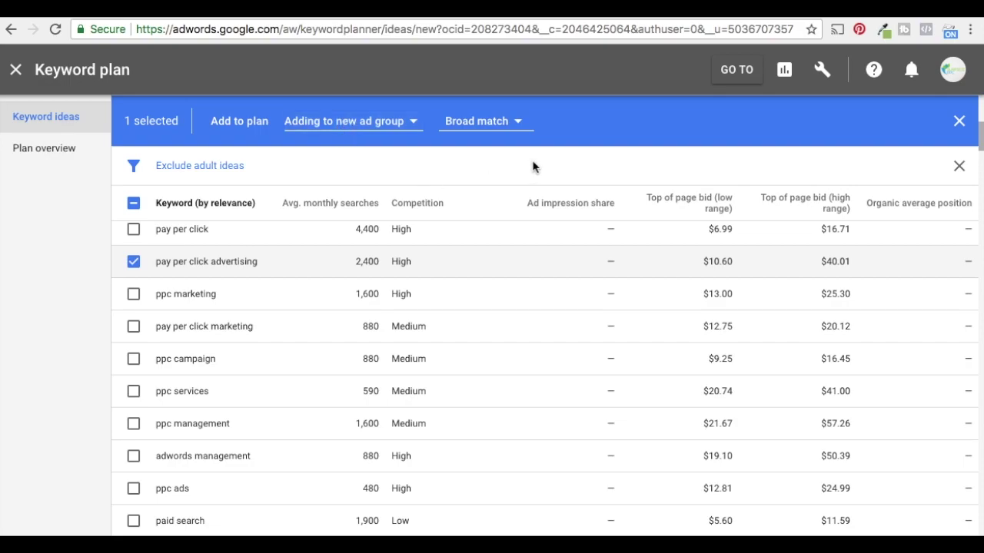
scroll(704, 281, up, 4)
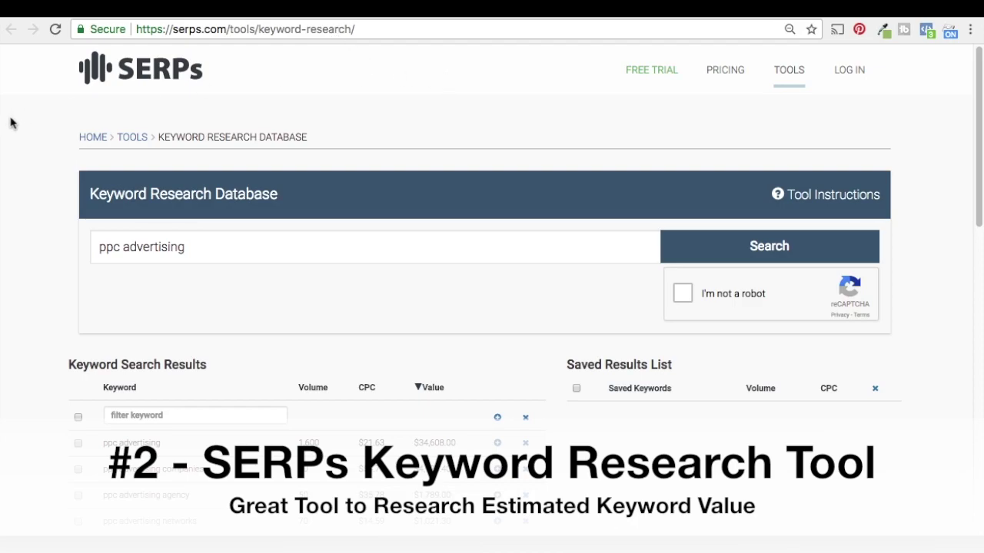
drag(200, 247, 70, 249)
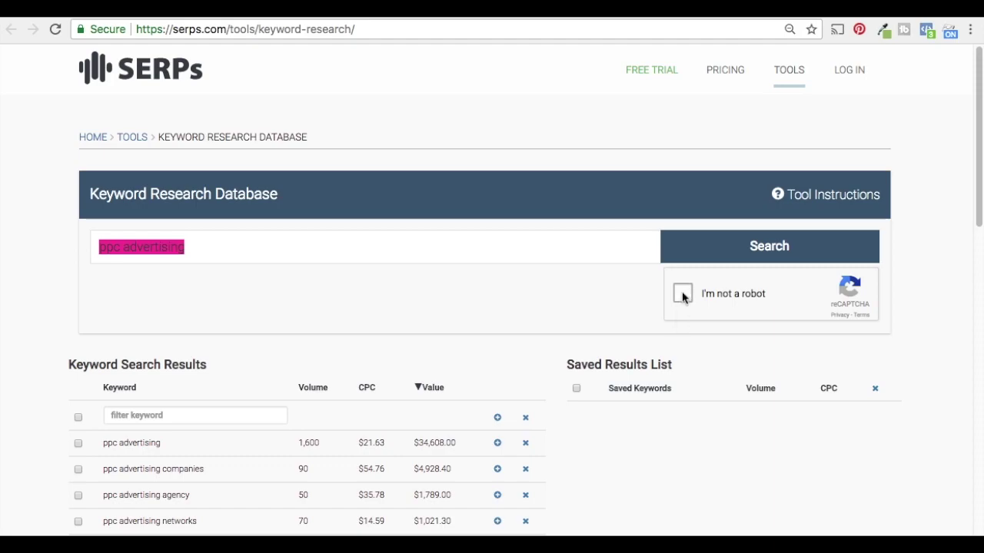
click(23, 239)
scroll(30, 227, down, 5)
scroll(31, 216, down, 1)
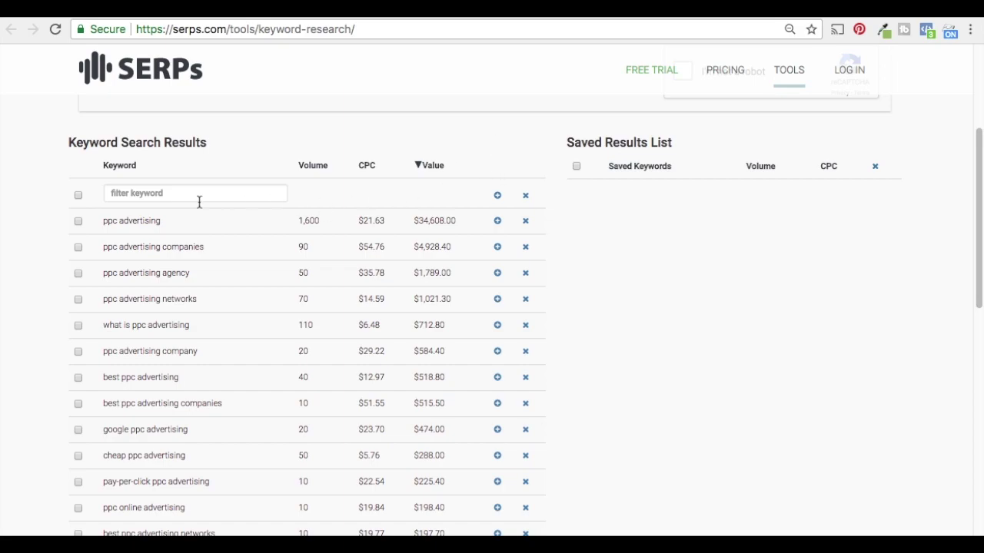
Step: Highlight the ppc advertising row and the mobile ppc advertising keyword in SERPs' results
drag(99, 225, 458, 231)
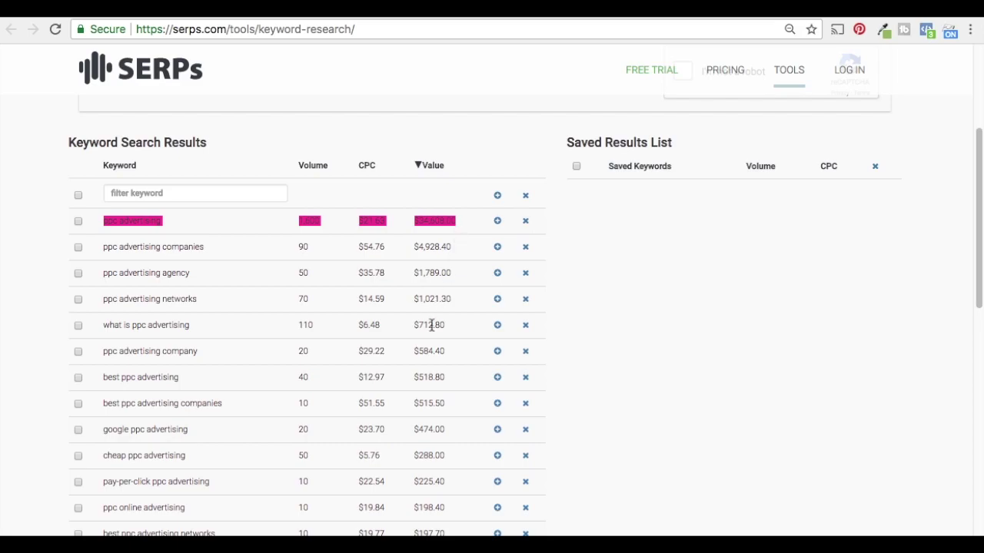
click(31, 338)
scroll(31, 338, down, 2)
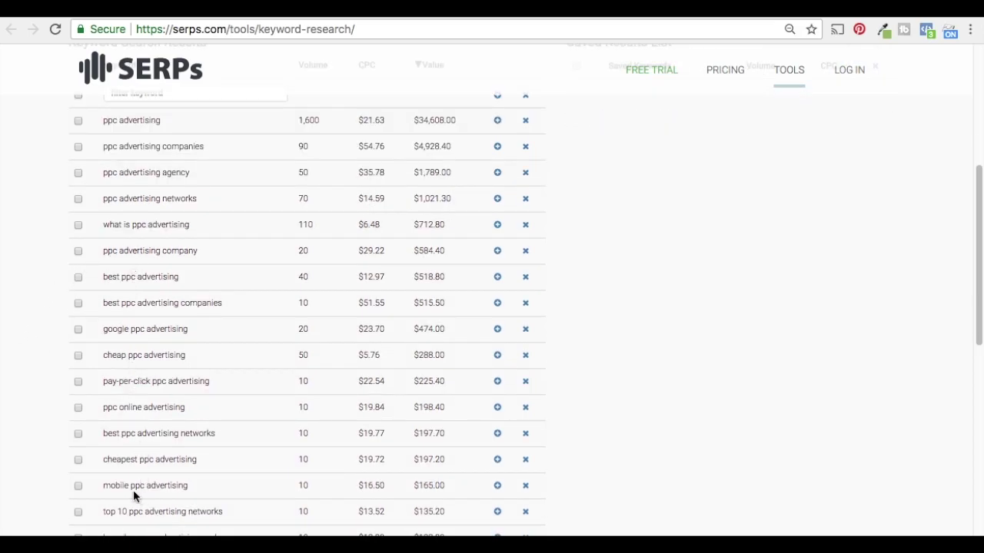
drag(106, 489, 194, 495)
scroll(11, 413, down, 2)
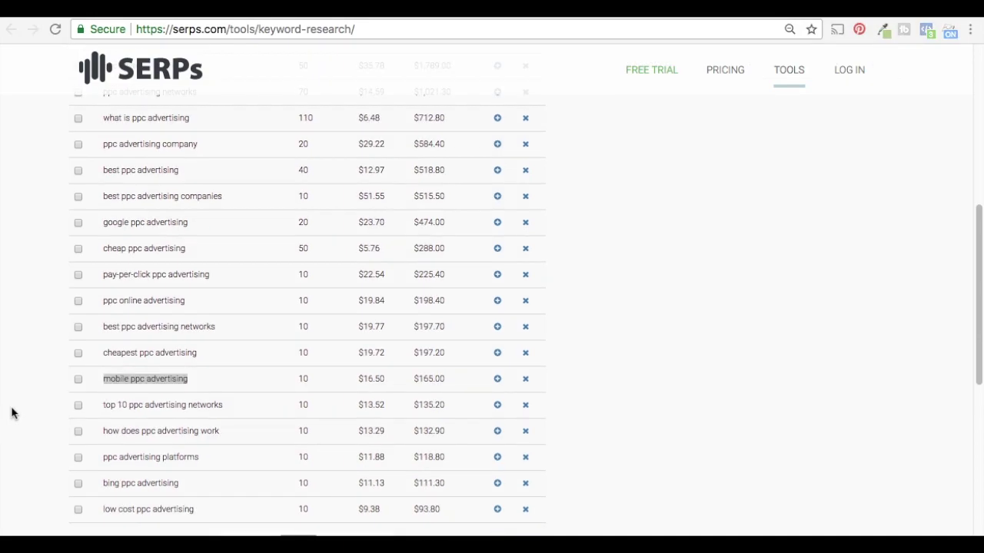
click(131, 326)
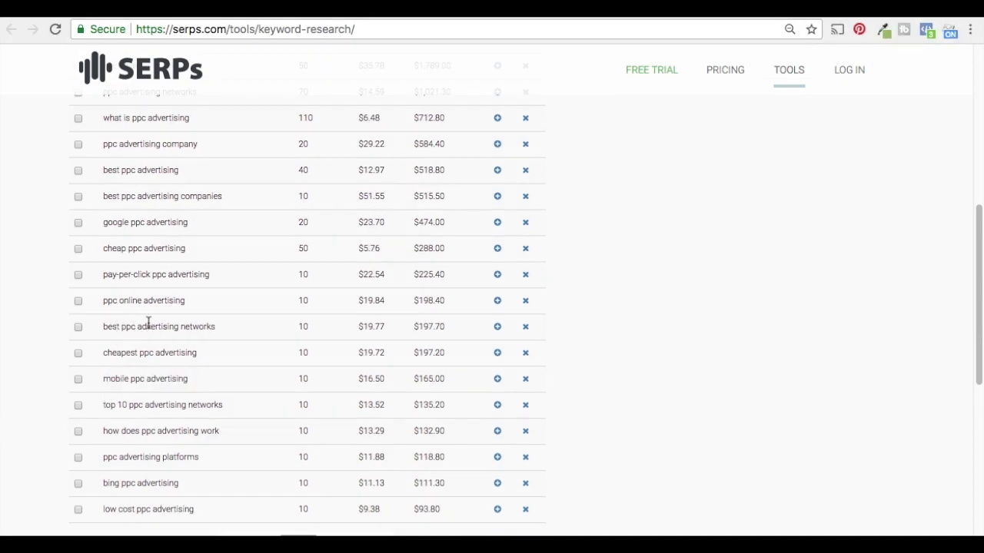
Step: Highlight the google ppc advertising and top ppc advertising keywords
scroll(140, 284, up, 1)
drag(129, 263, 166, 263)
click(145, 262)
scroll(324, 296, up, 3)
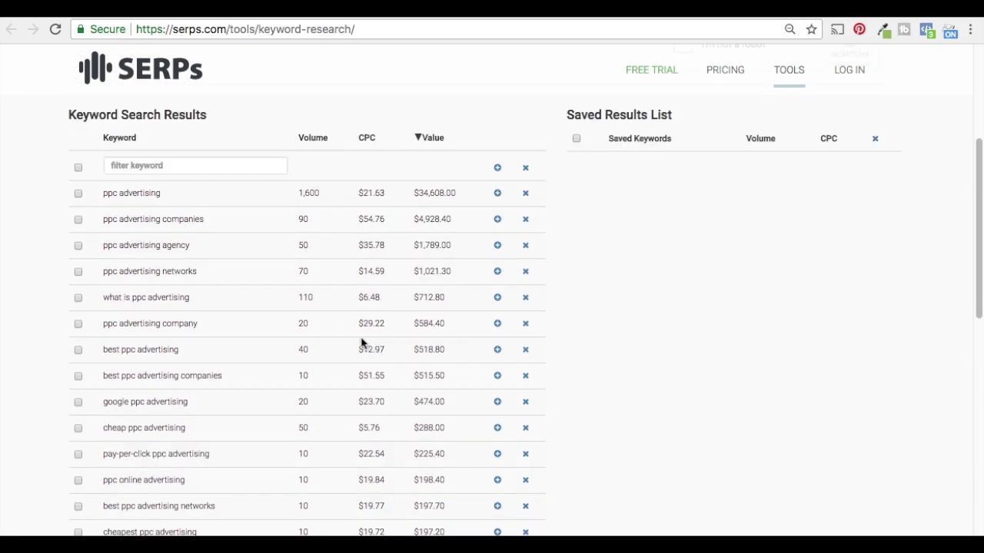
drag(105, 194, 195, 200)
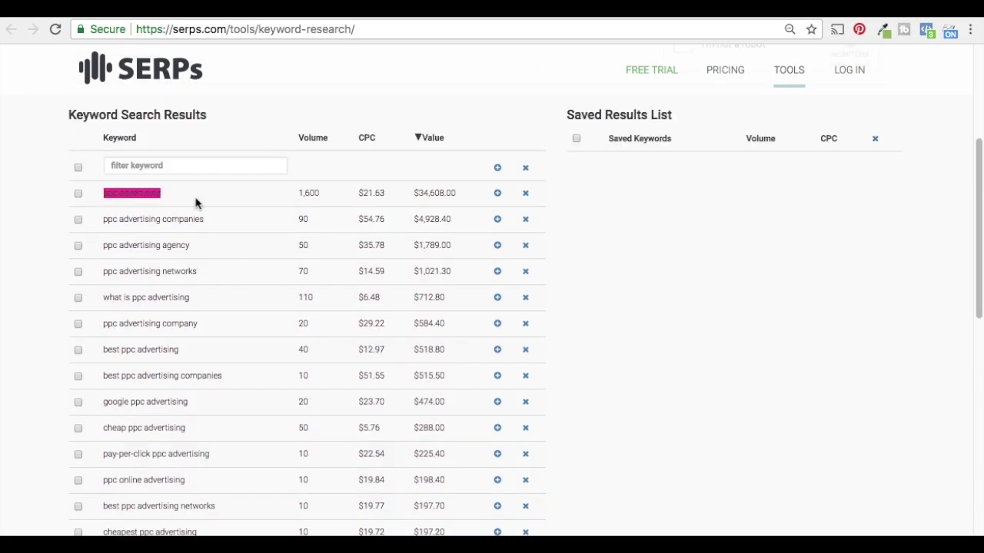
click(360, 348)
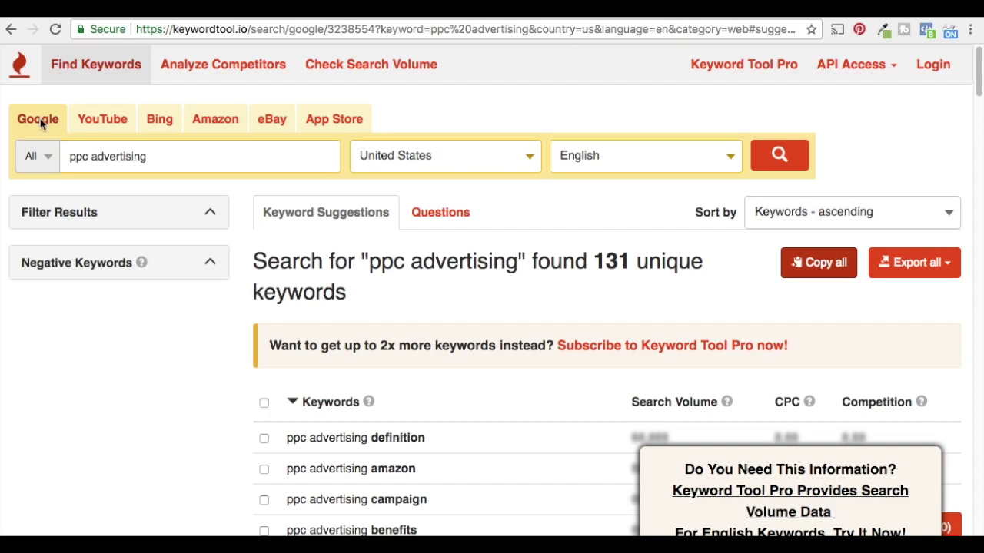
Step: Scroll through KeywordTool.io's 131 keyword suggestions for ppc advertising
scroll(169, 281, down, 2)
scroll(179, 283, down, 1)
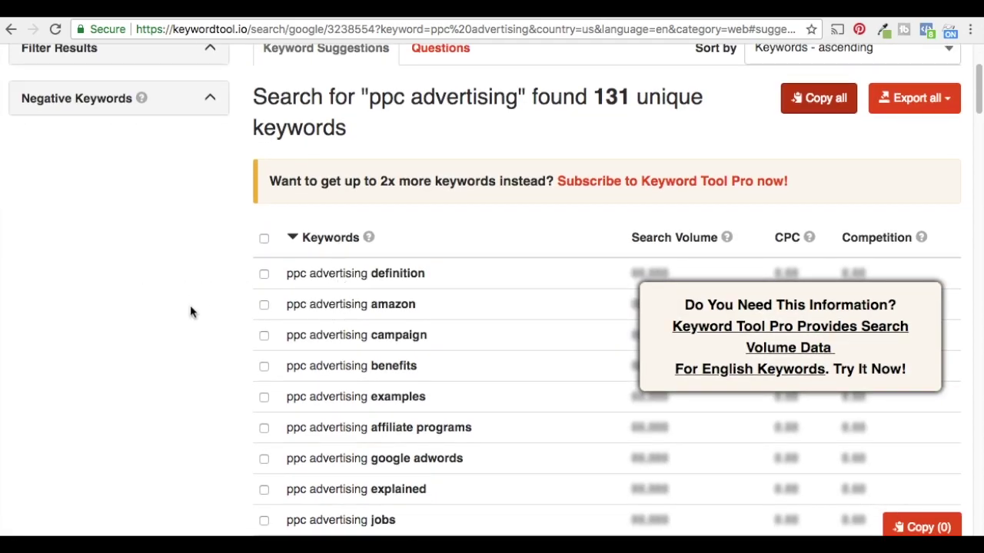
scroll(188, 303, down, 3)
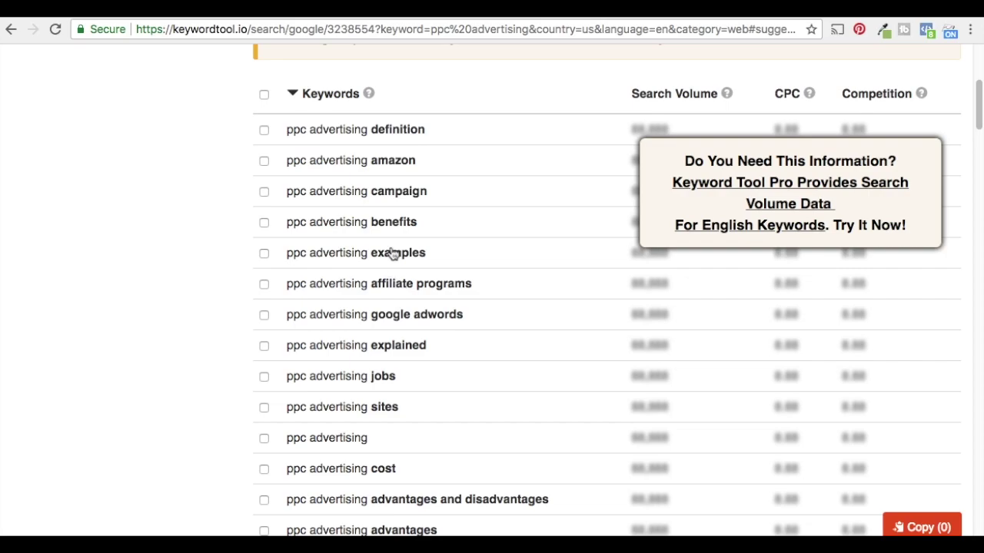
scroll(173, 300, up, 2)
scroll(202, 276, down, 7)
scroll(213, 275, down, 4)
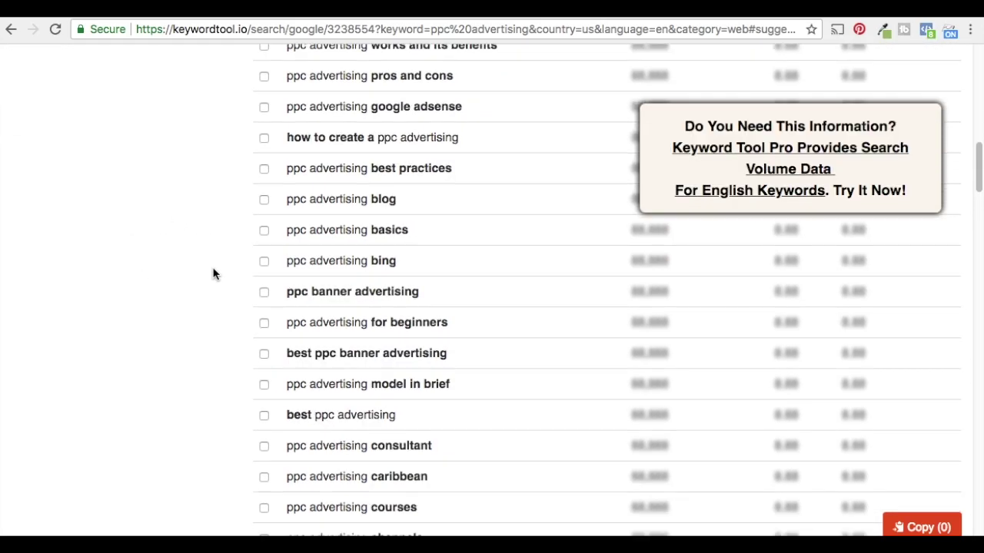
scroll(215, 277, down, 2)
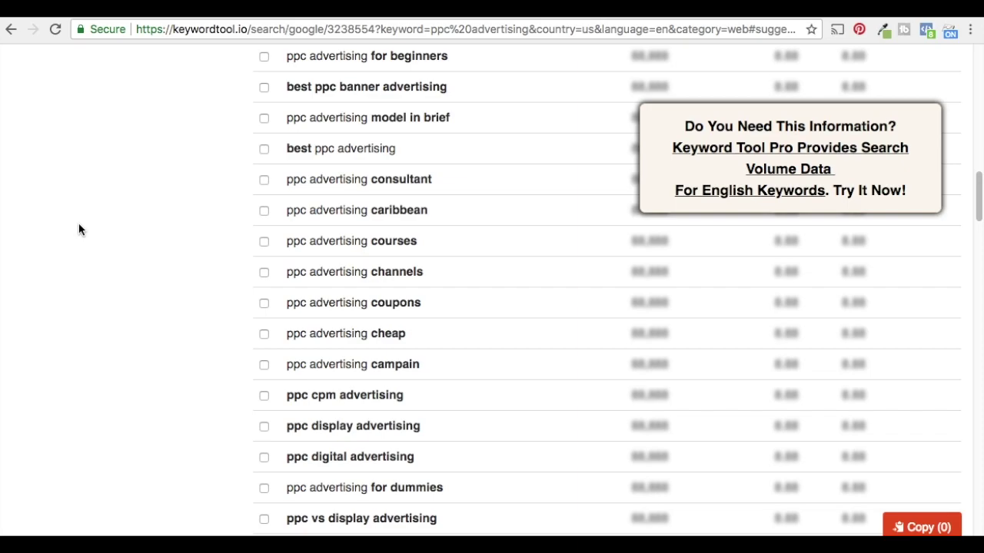
scroll(143, 202, up, 1)
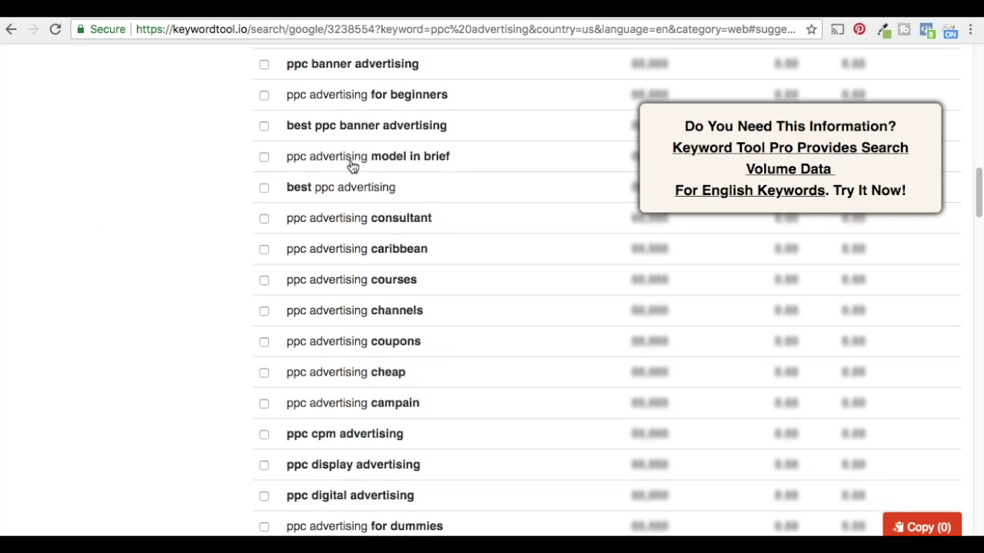
scroll(230, 294, up, 5)
Step: Copy all 131 keyword suggestions to the clipboard and bring up SearchVolume.io
scroll(241, 332, up, 1)
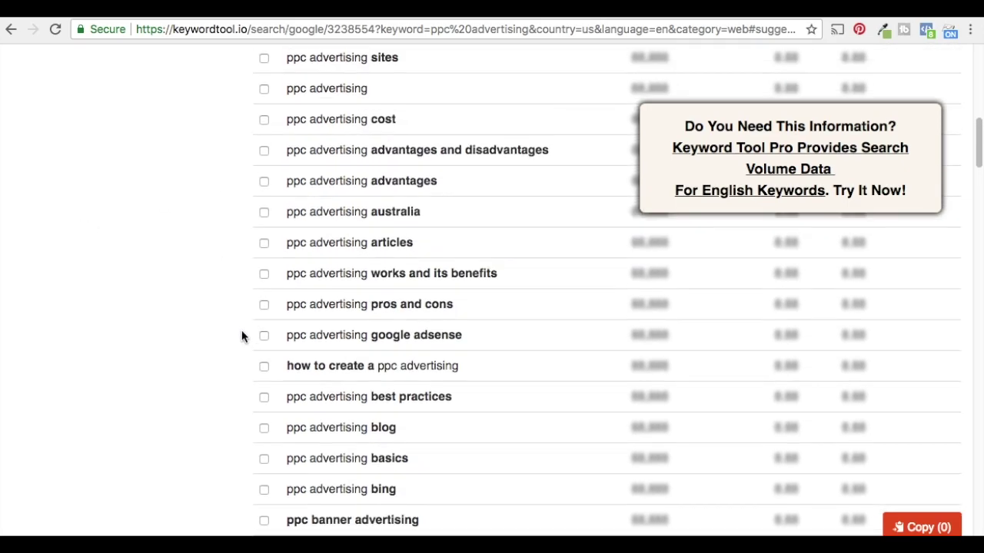
scroll(207, 338, up, 1)
scroll(217, 341, up, 8)
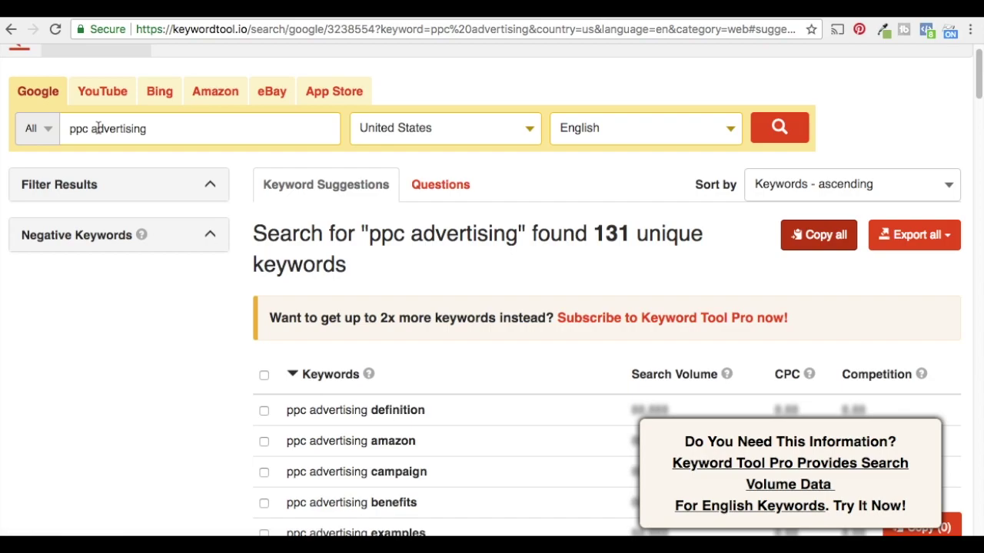
click(818, 246)
click(457, 15)
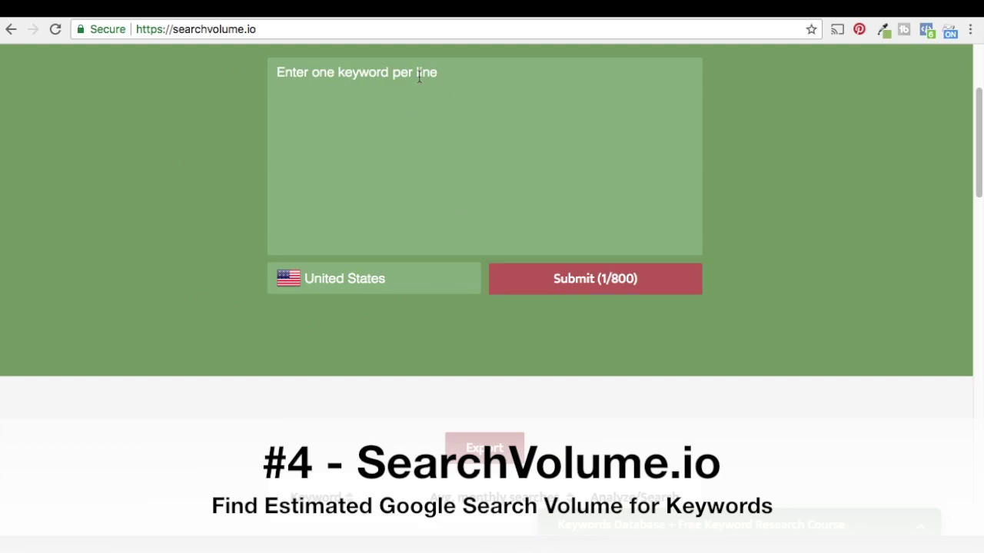
Step: Paste the 131 keywords into SearchVolume.io and look up their United States search volumes
key(super+v)
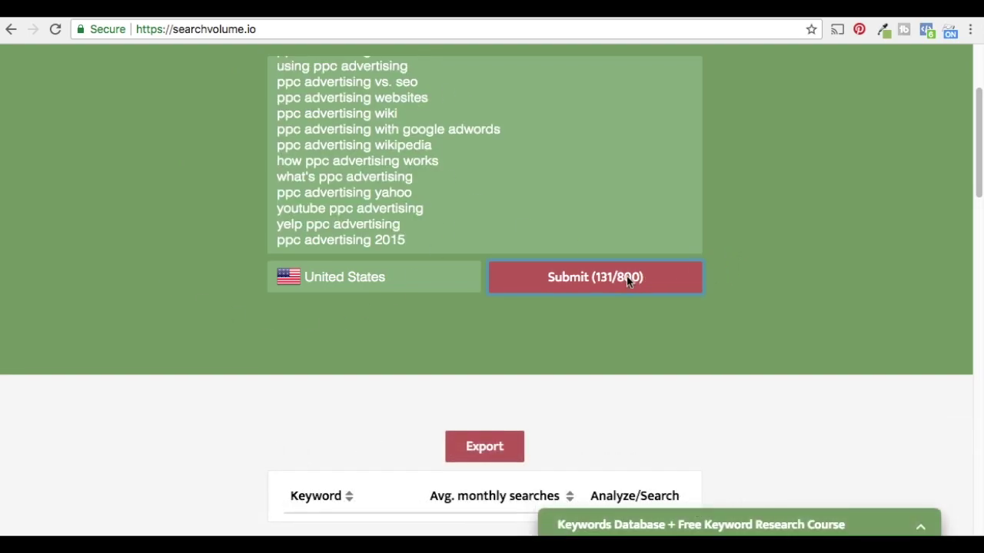
click(628, 278)
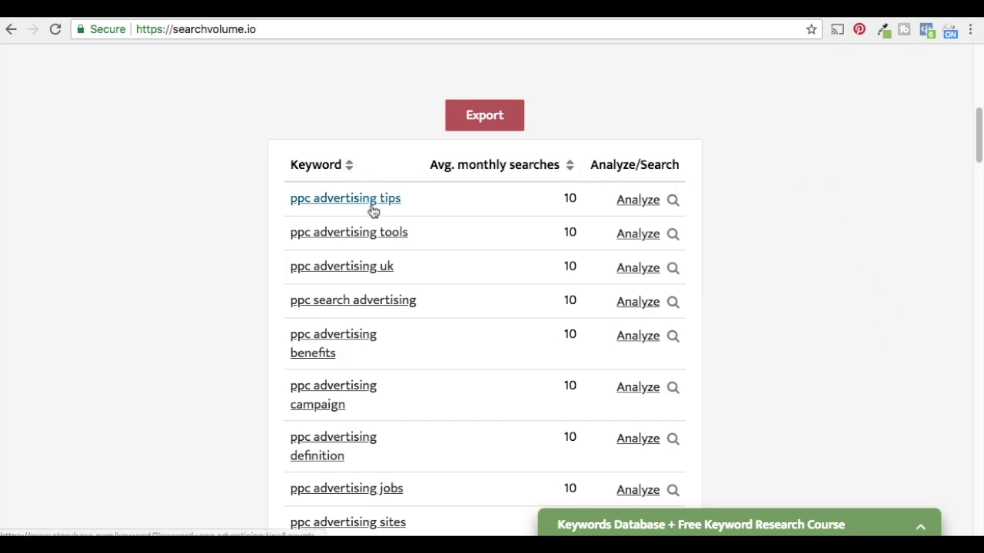
scroll(531, 266, down, 7)
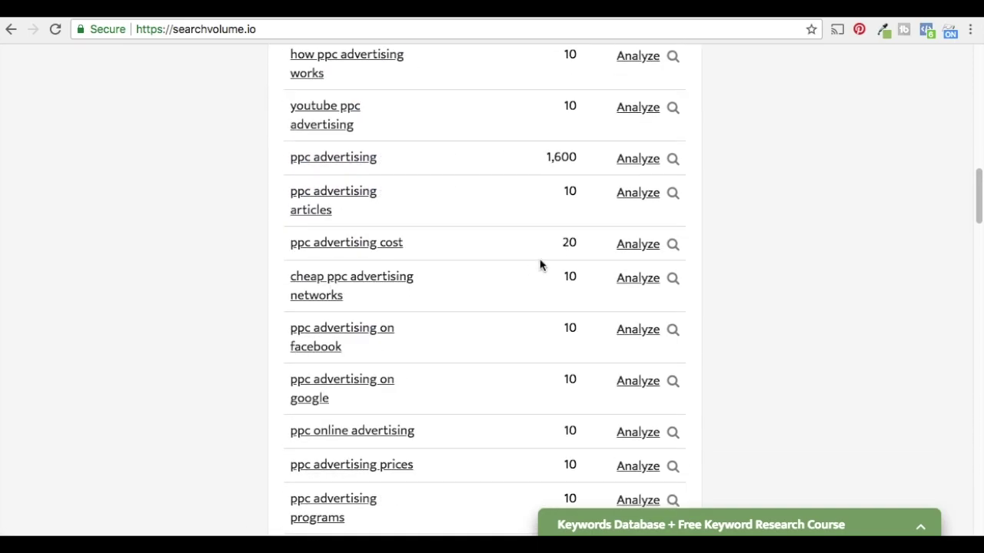
scroll(539, 265, down, 14)
Step: Sort the results by average monthly searches, highest first, topped by ppc advertising at 1,600
scroll(560, 259, up, 20)
scroll(579, 281, down, 3)
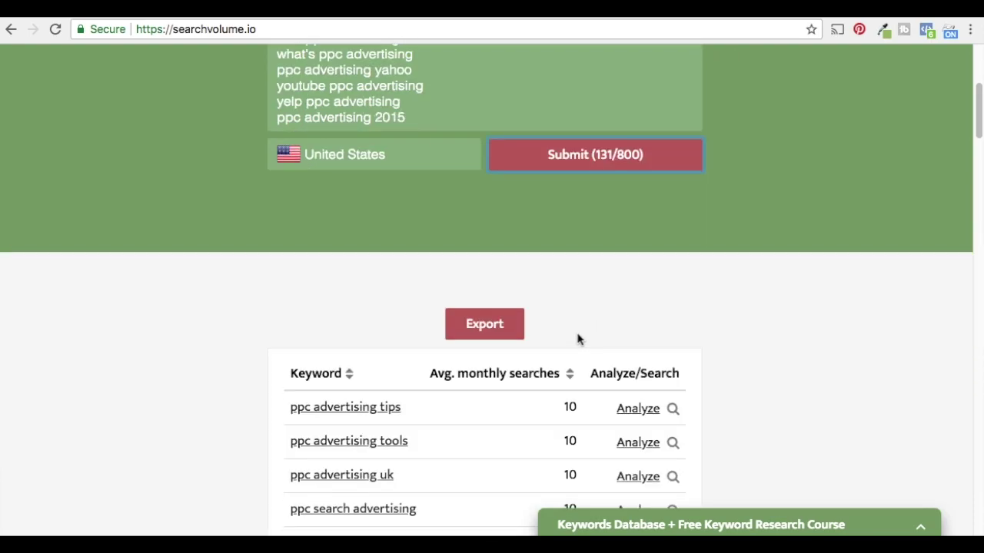
click(569, 376)
scroll(781, 308, down, 3)
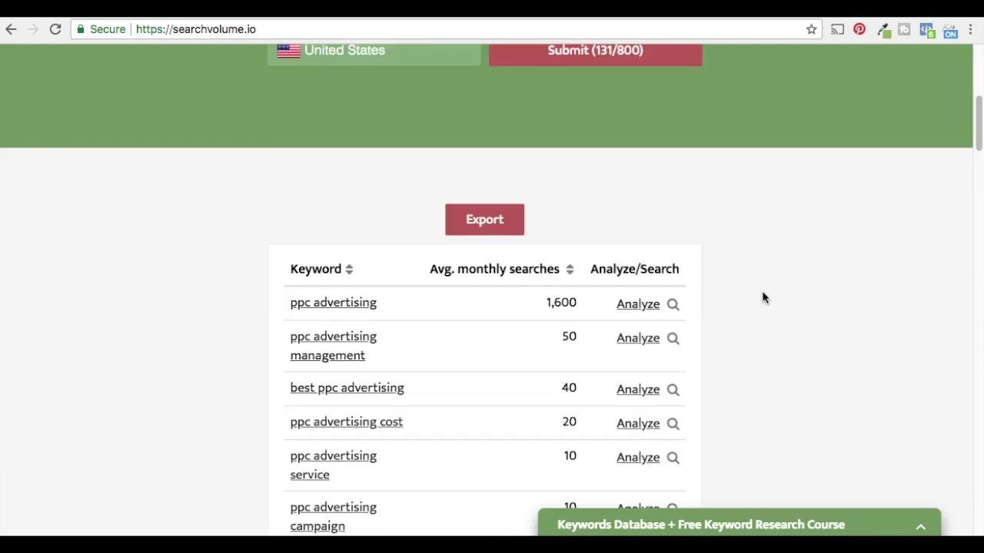
scroll(814, 269, up, 10)
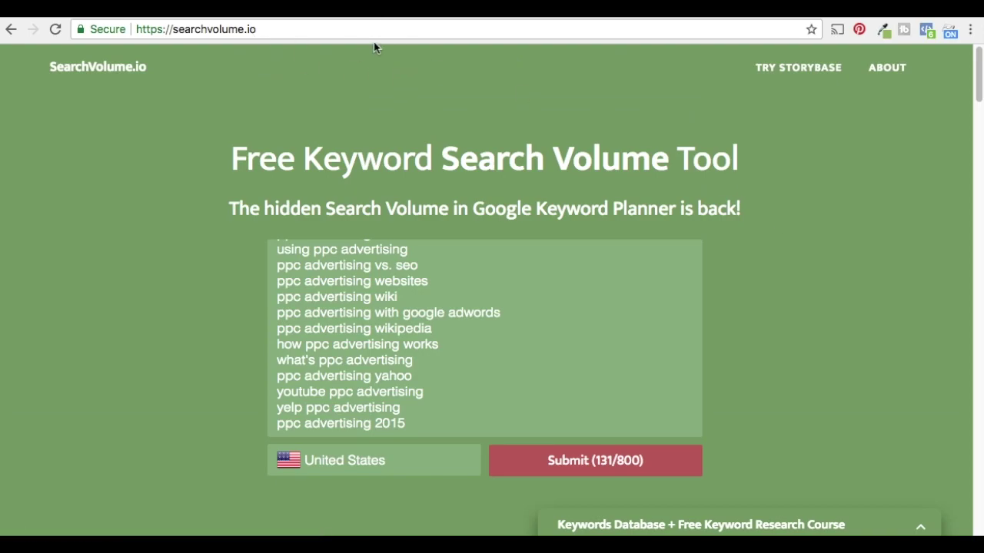
click(367, 17)
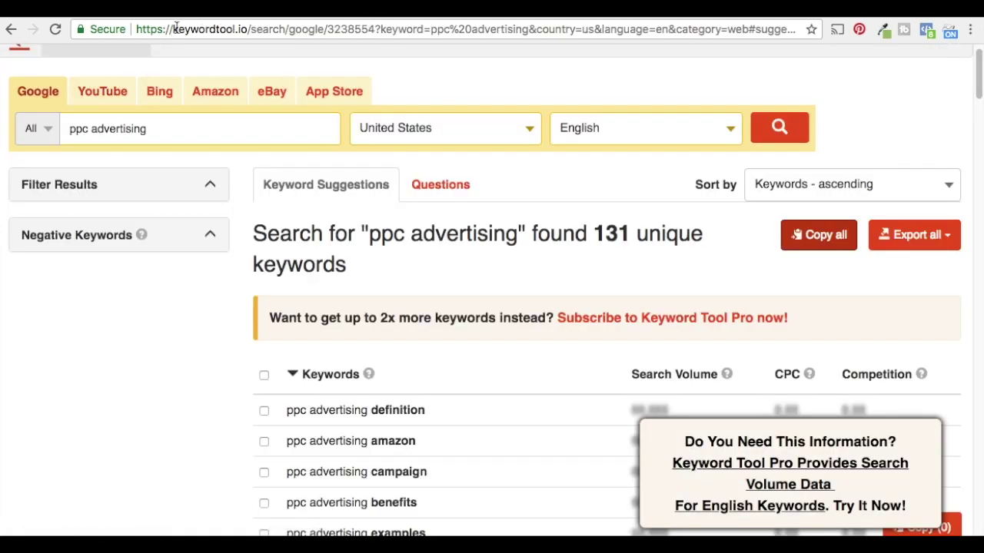
Step: Compare the KeywordTool.io and SearchVolume.io keyword lists before going to AnswerThePublic
click(468, 18)
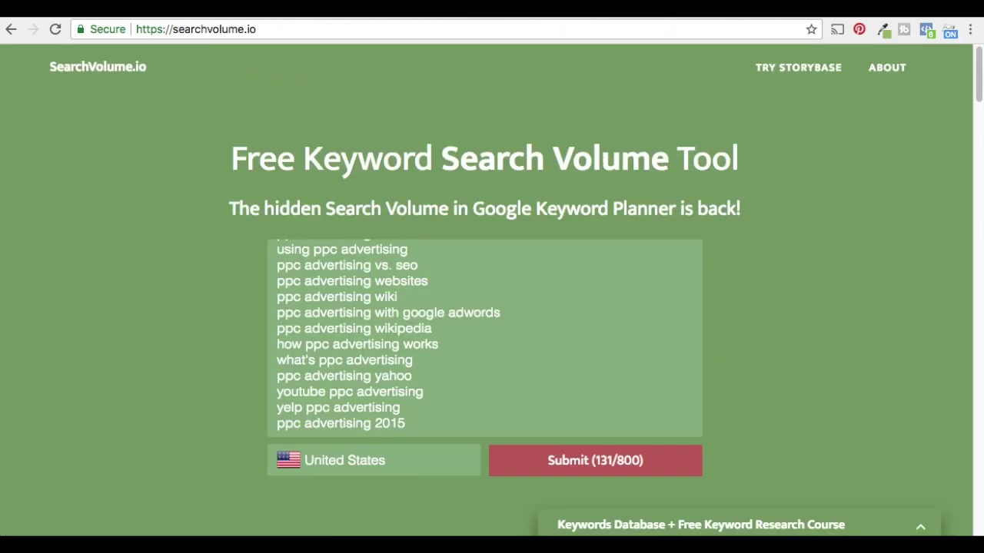
click(359, 15)
scroll(221, 338, down, 1)
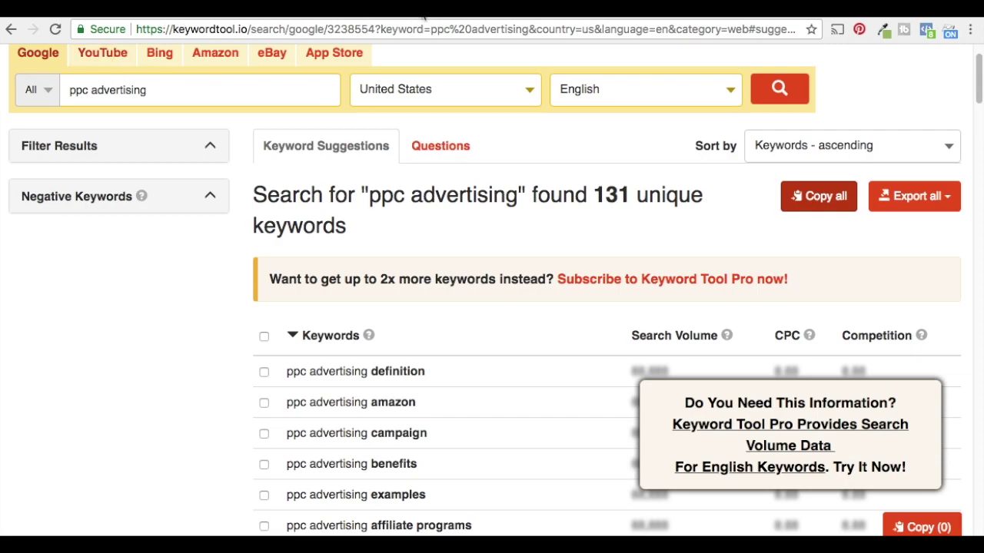
click(412, 16)
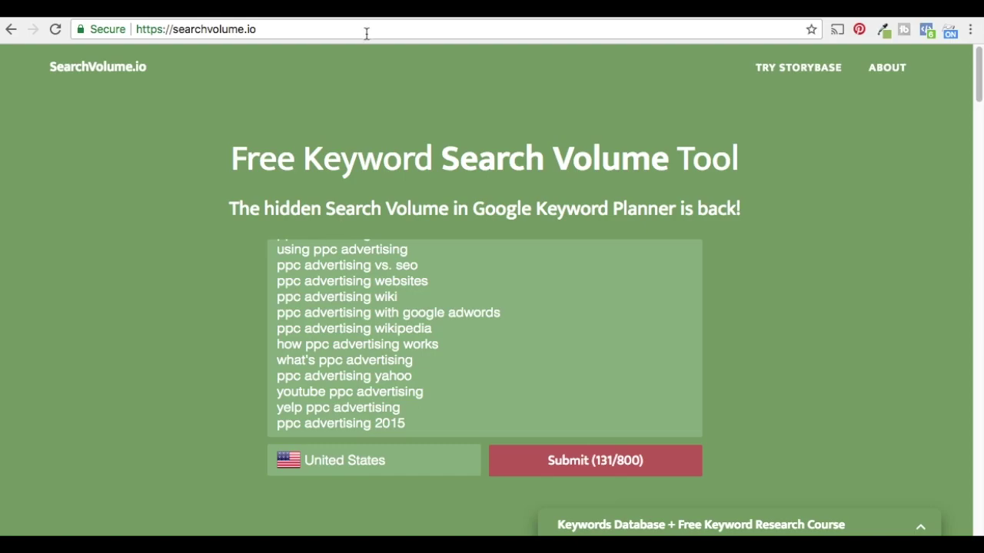
click(837, 14)
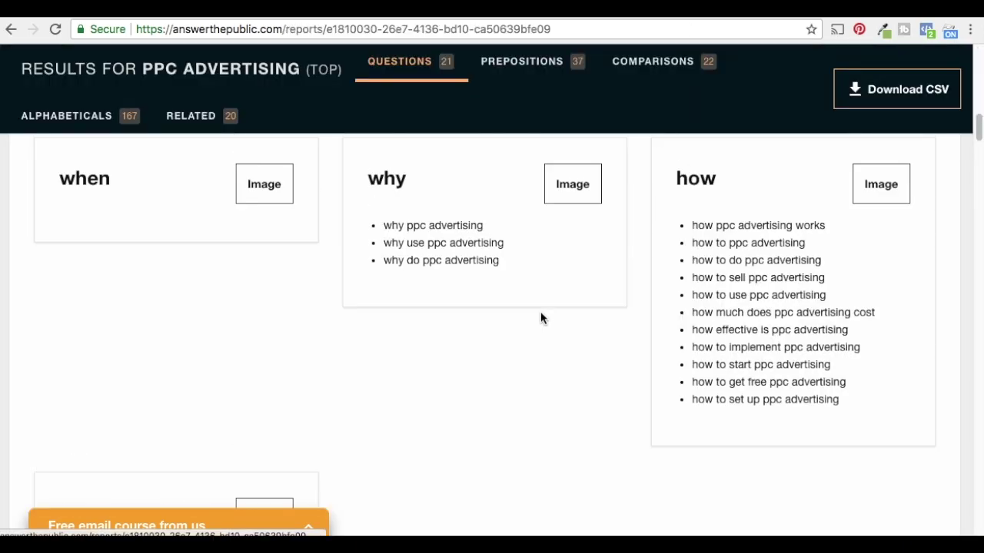
Step: Toggle the ppc advertising questions between the visual wheel and list view
scroll(540, 317, up, 10)
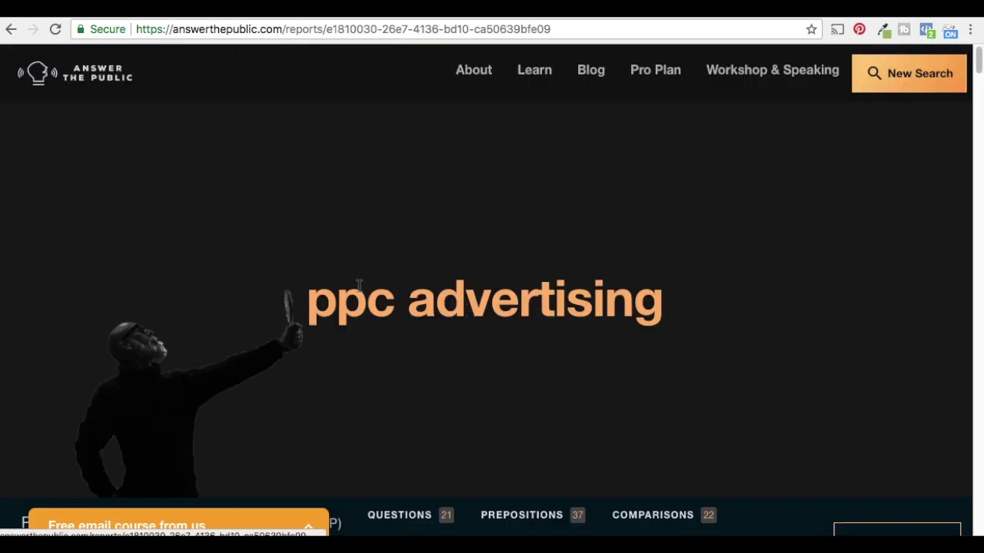
scroll(579, 302, down, 4)
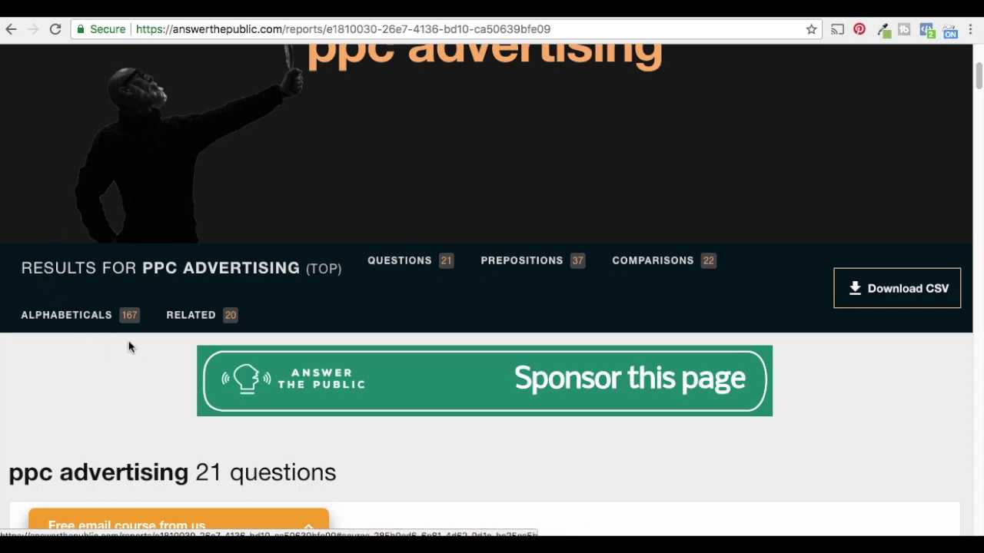
scroll(165, 334, down, 3)
scroll(192, 284, down, 3)
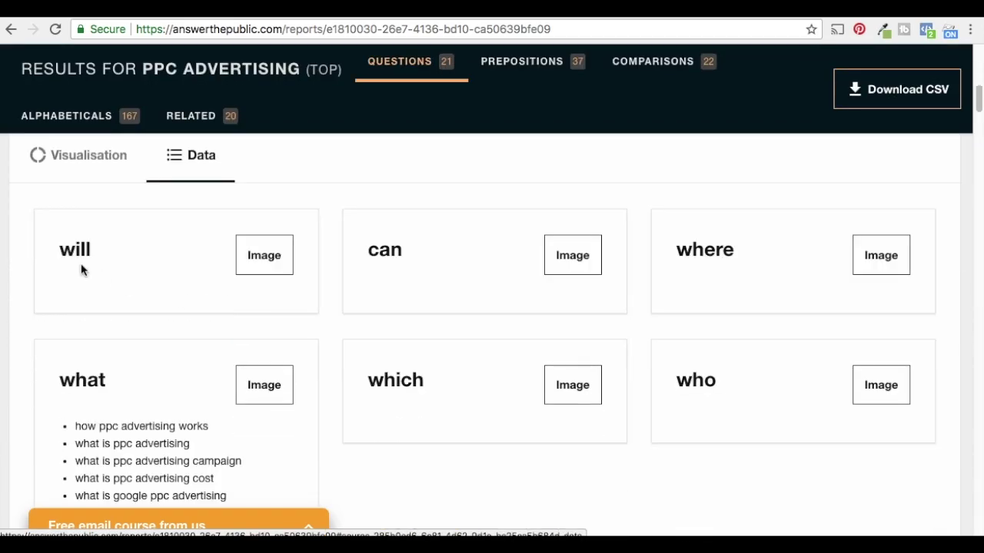
click(82, 160)
scroll(582, 281, down, 4)
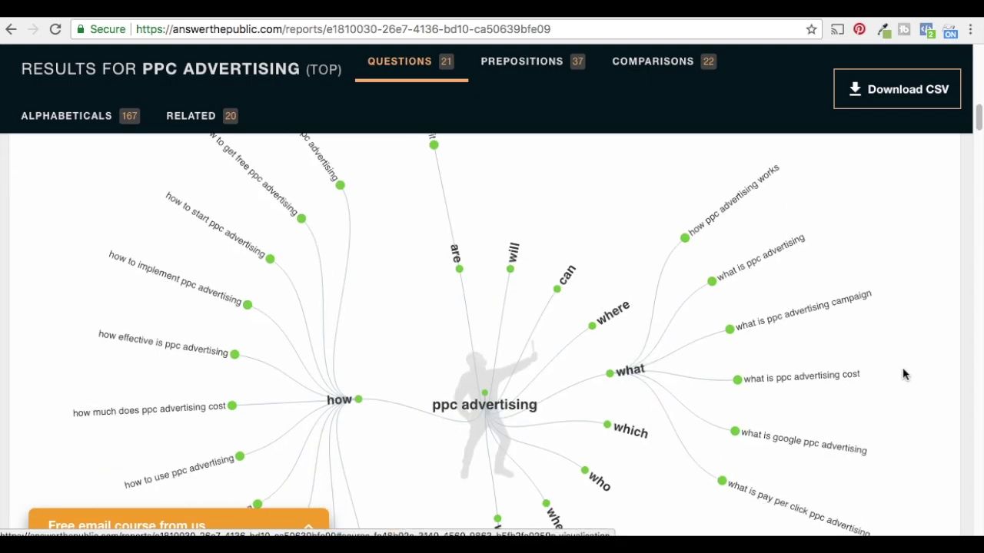
scroll(850, 378, up, 4)
click(201, 175)
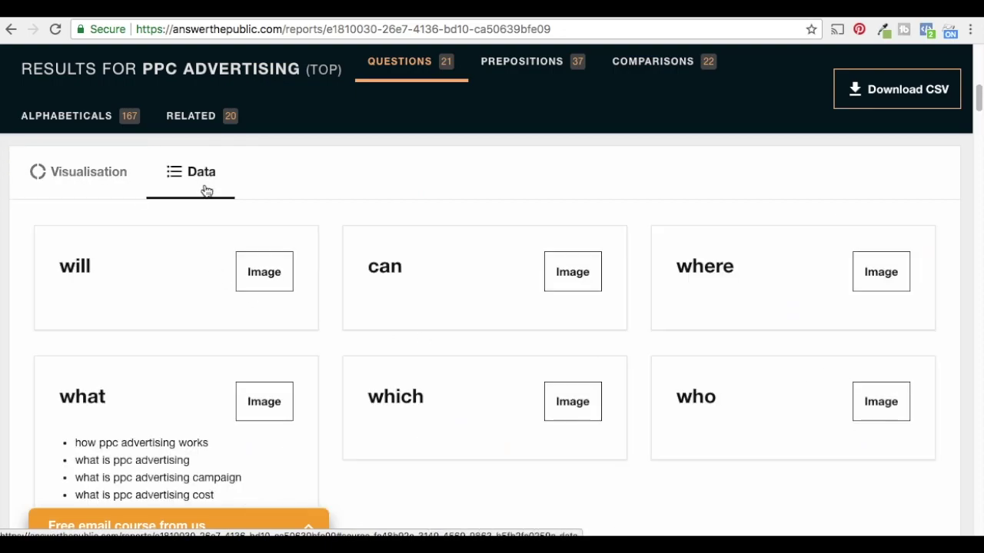
scroll(453, 336, down, 3)
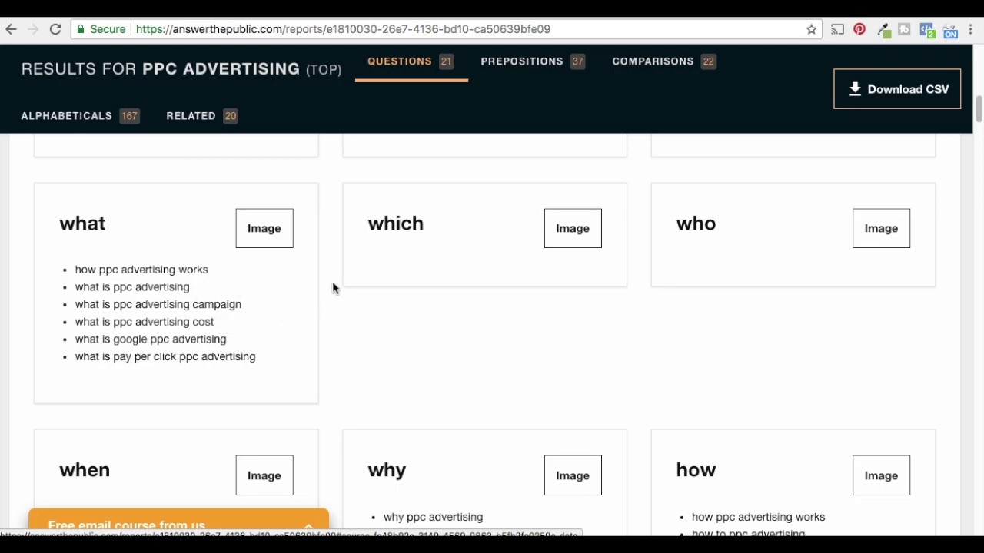
Step: Highlight suggestions like 'ppc advertising for my website' and 'ppc advertising on linkedin'
drag(101, 306, 198, 306)
click(351, 304)
scroll(424, 310, down, 5)
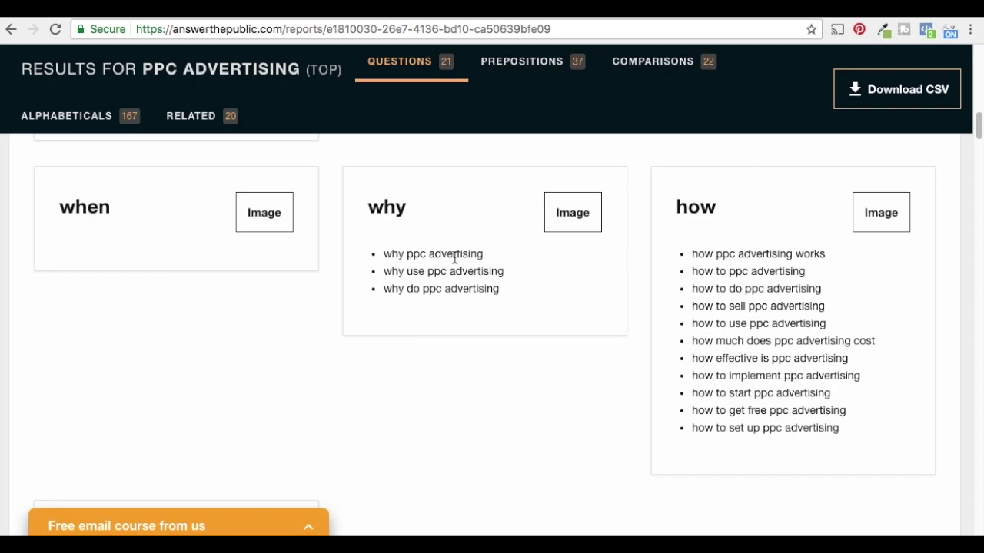
scroll(507, 314, down, 12)
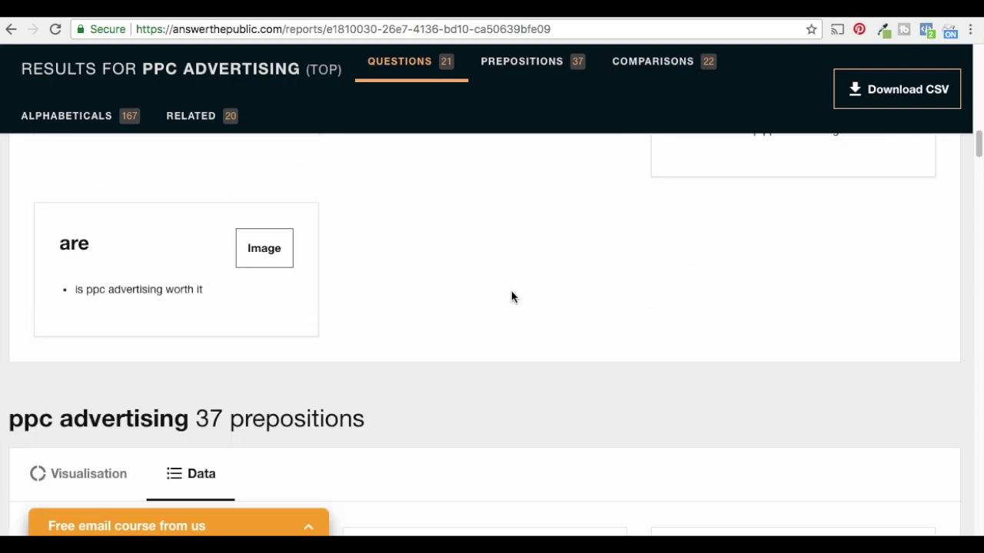
scroll(520, 278, down, 2)
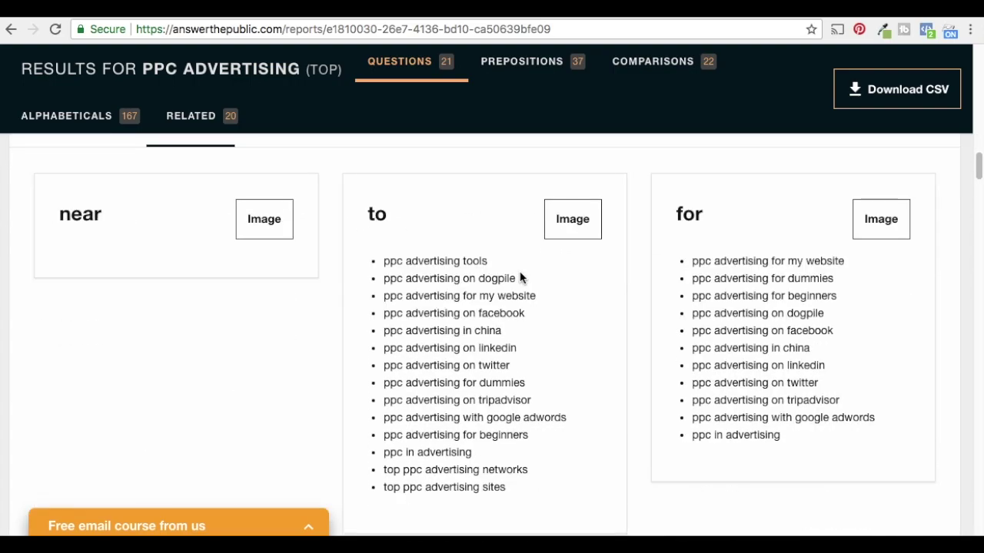
drag(424, 262, 475, 263)
click(490, 309)
drag(536, 297, 510, 298)
click(512, 298)
drag(726, 364, 808, 365)
click(807, 392)
Step: Scroll down through the comparisons and alphabetical suggestions
scroll(290, 315, down, 3)
scroll(327, 286, down, 1)
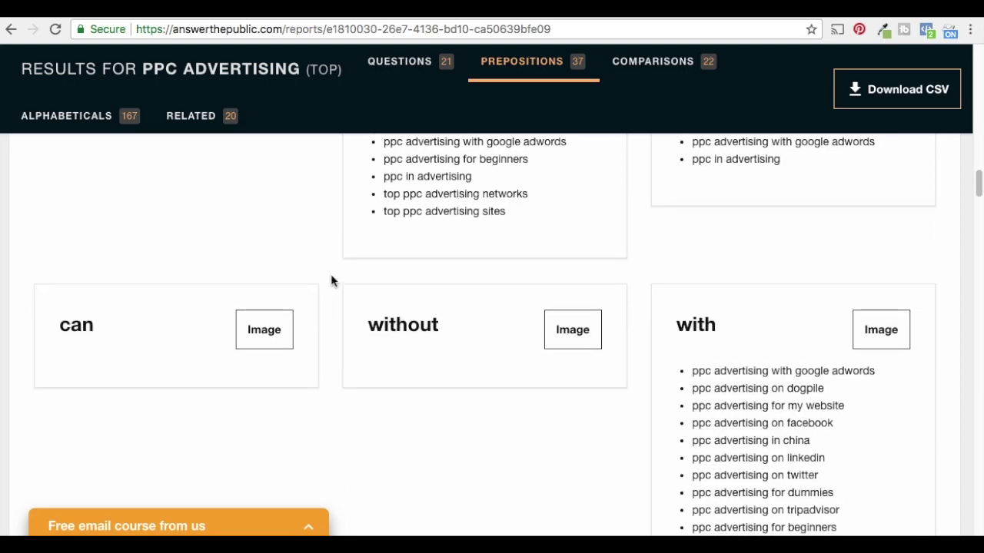
scroll(330, 280, down, 2)
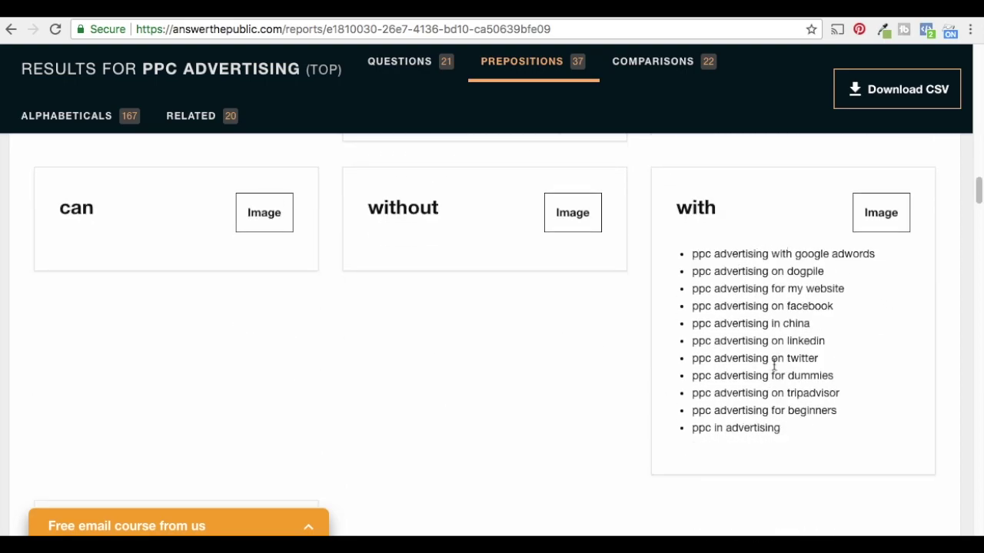
scroll(437, 379, down, 6)
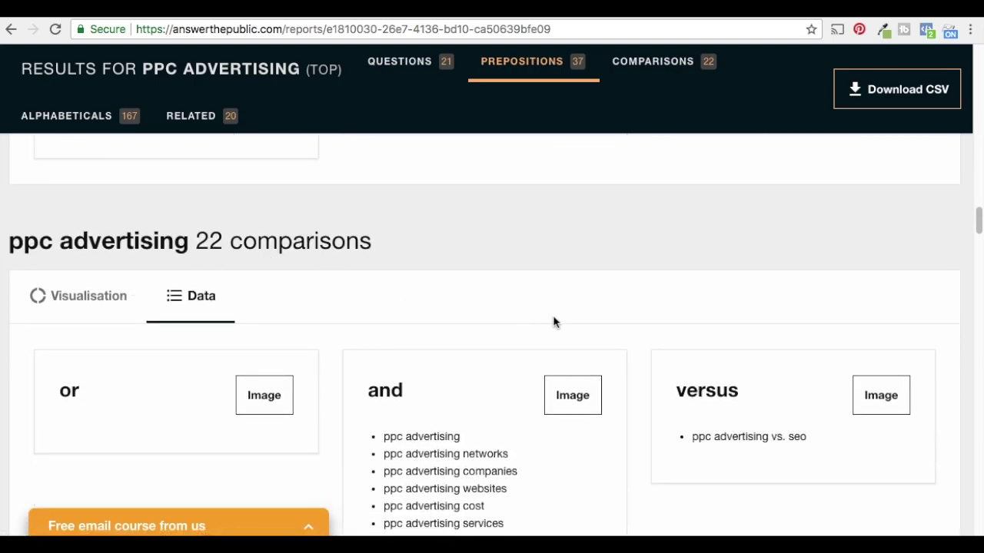
scroll(553, 316, down, 2)
scroll(762, 330, down, 1)
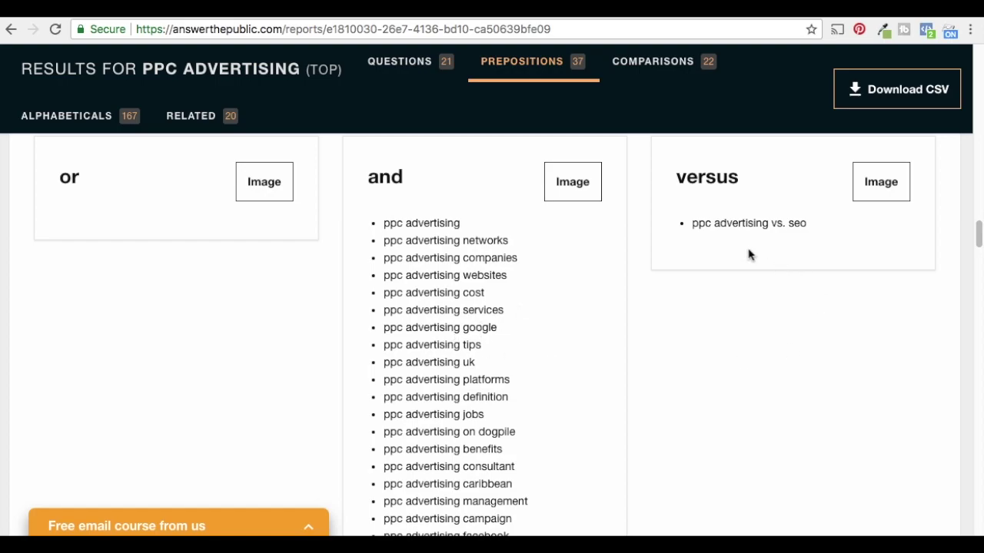
scroll(795, 354, down, 15)
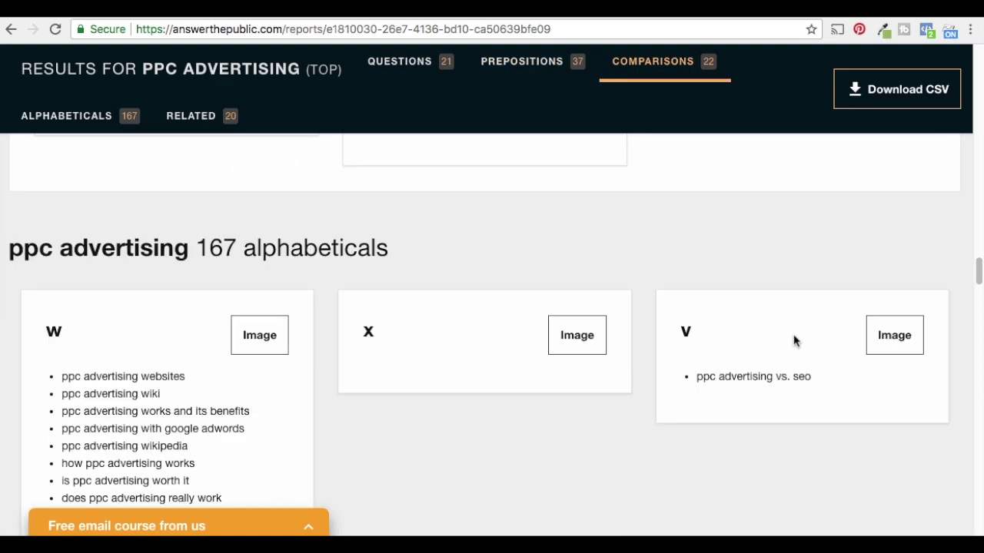
Step: Highlight the 'ppc advertising statistics' suggestion and scroll back up
scroll(791, 330, up, 1)
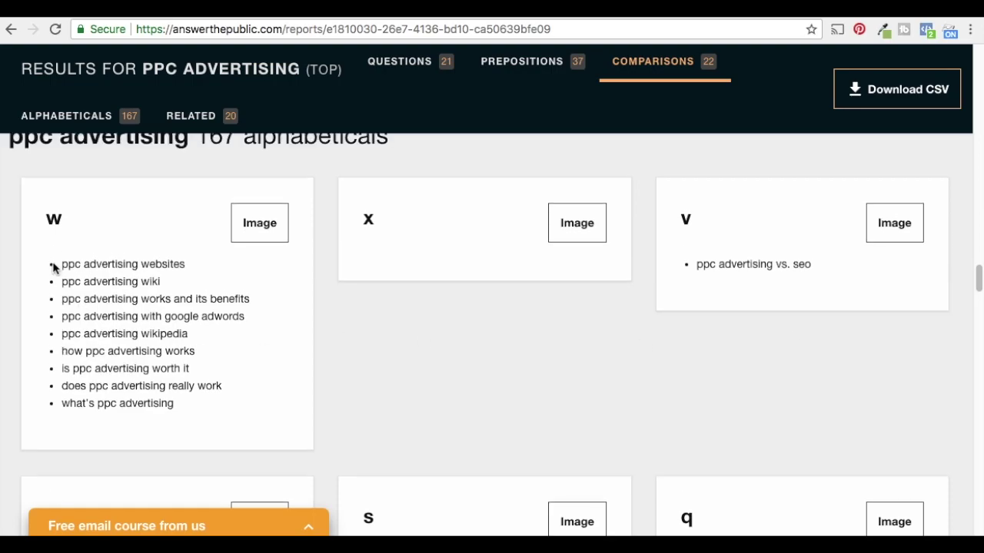
scroll(597, 311, up, 1)
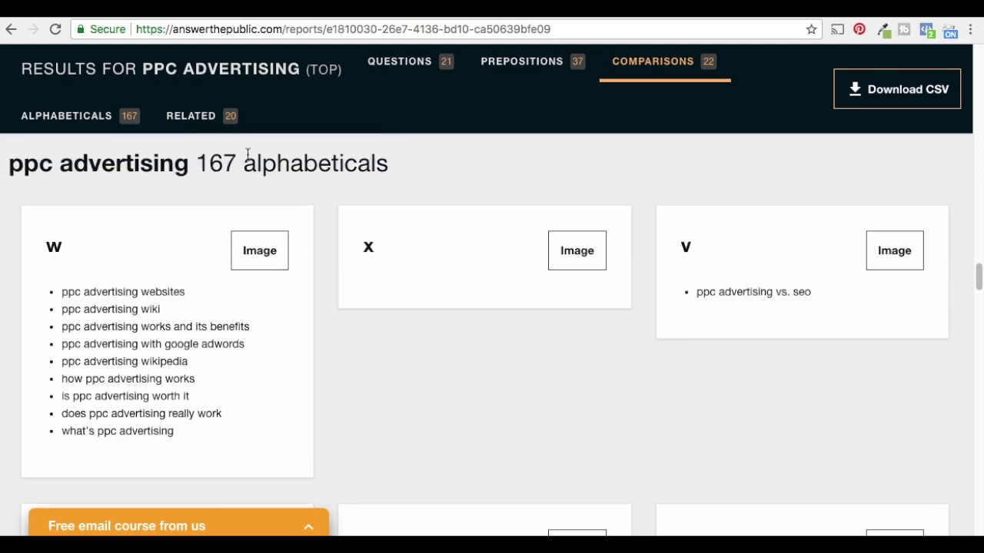
scroll(381, 240, down, 10)
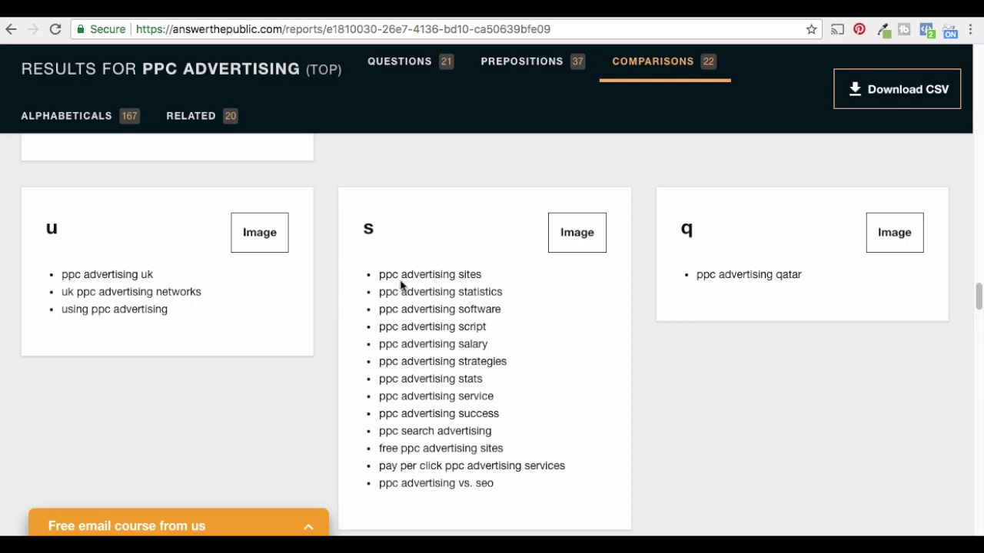
drag(409, 291, 490, 291)
click(492, 291)
scroll(422, 331, up, 20)
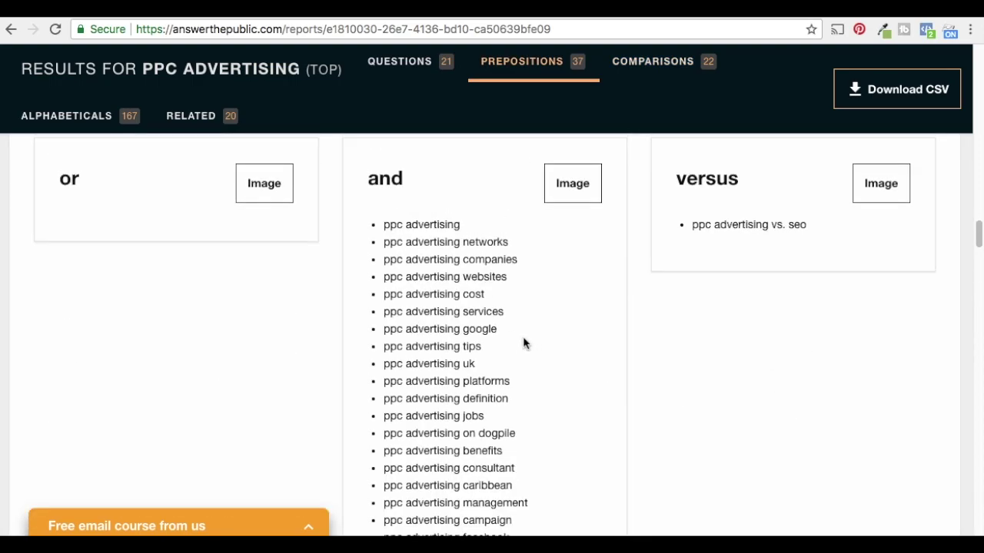
scroll(526, 351, up, 10)
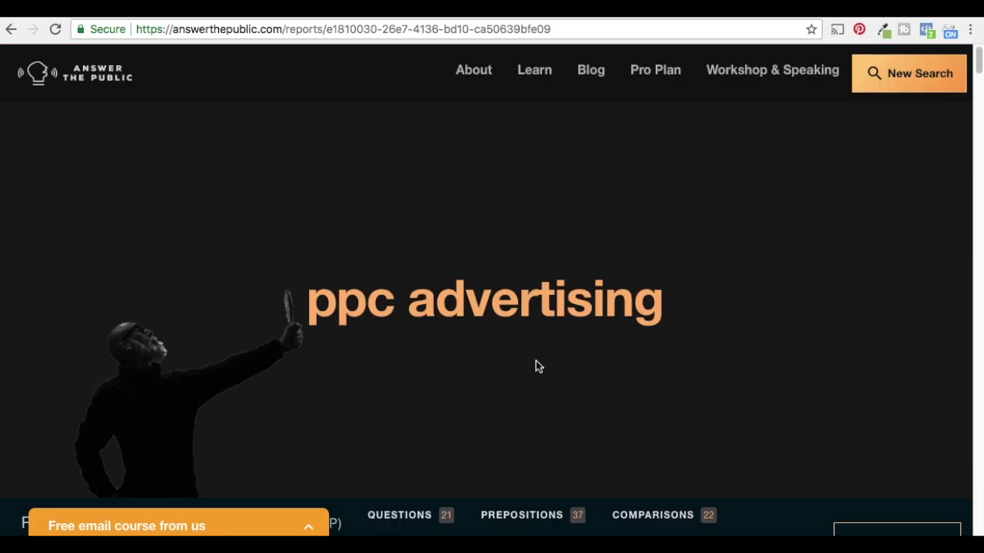
Step: Scroll through SearchVolume.io's ppc advertising keyword list
scroll(536, 361, down, 1)
scroll(535, 360, down, 2)
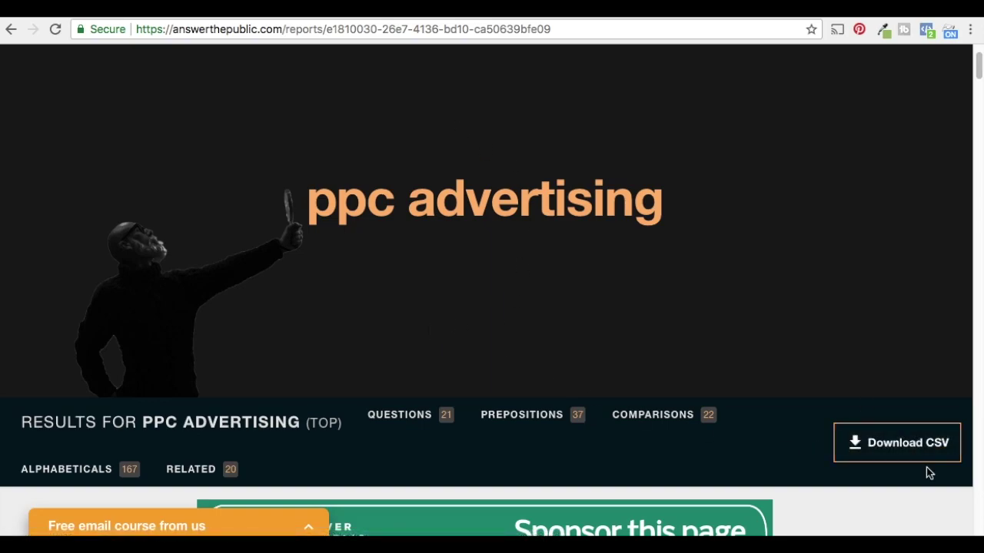
click(415, 10)
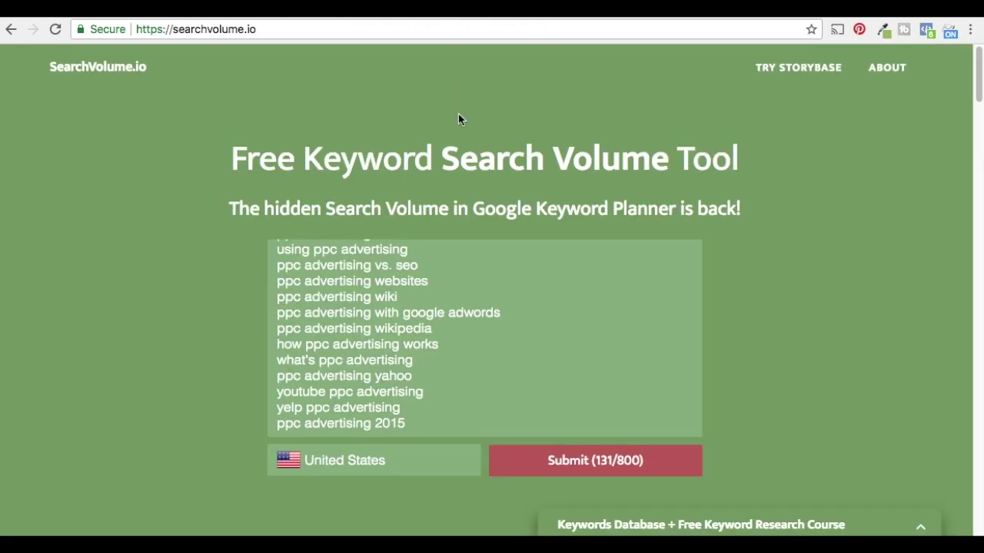
scroll(786, 392, down, 8)
scroll(779, 362, up, 7)
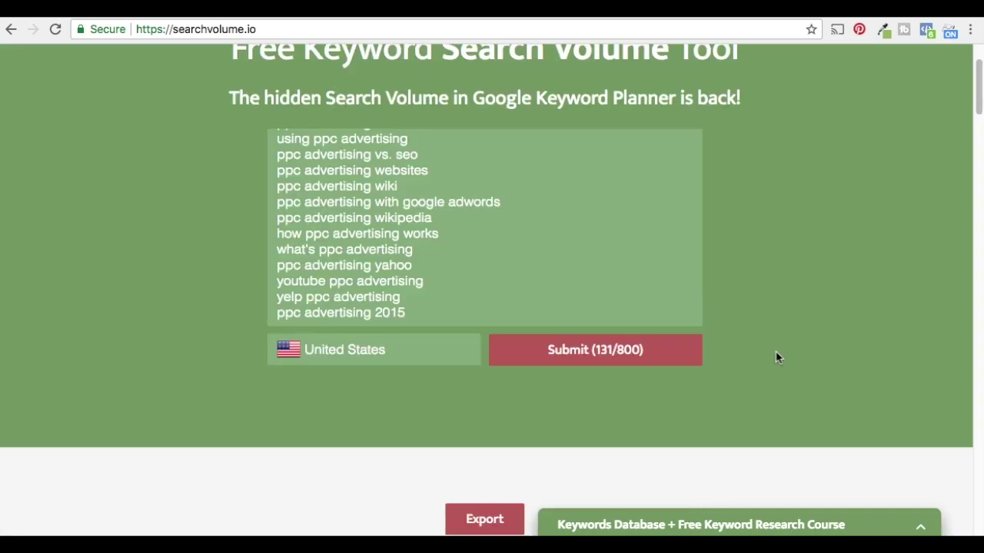
scroll(776, 357, down, 3)
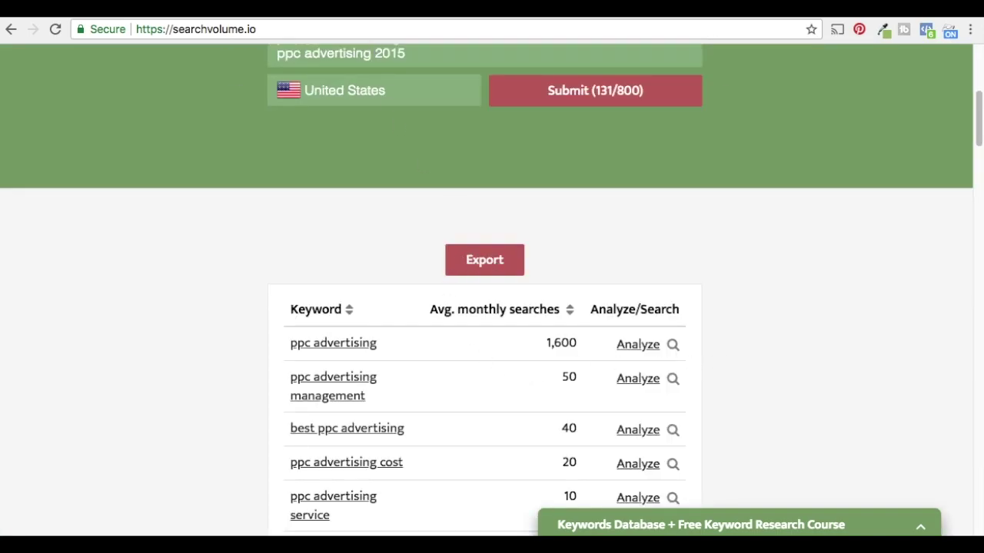
Step: Review the KeywordTool.io and SERPs results for ppc advertising
key(ctrl+Tab)
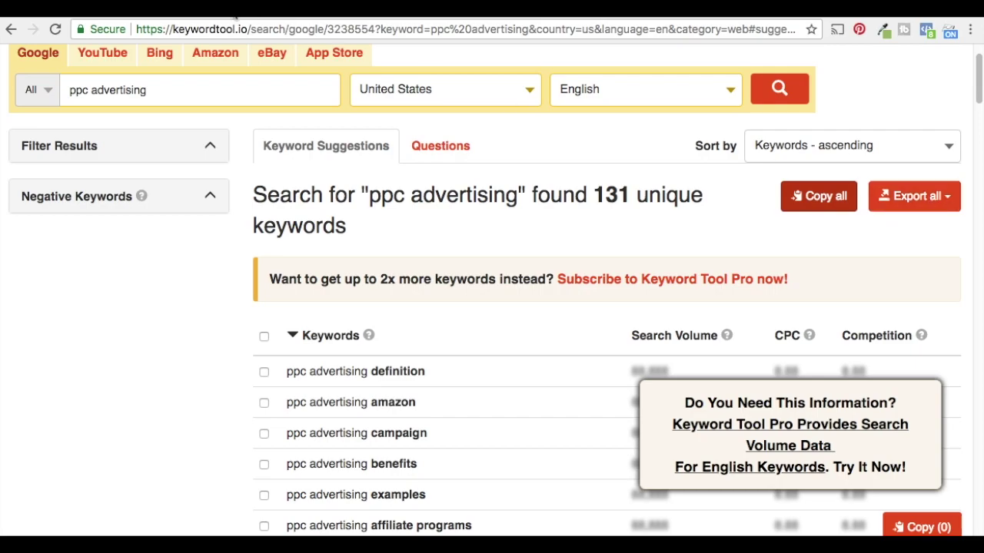
click(230, 16)
scroll(503, 278, down, 10)
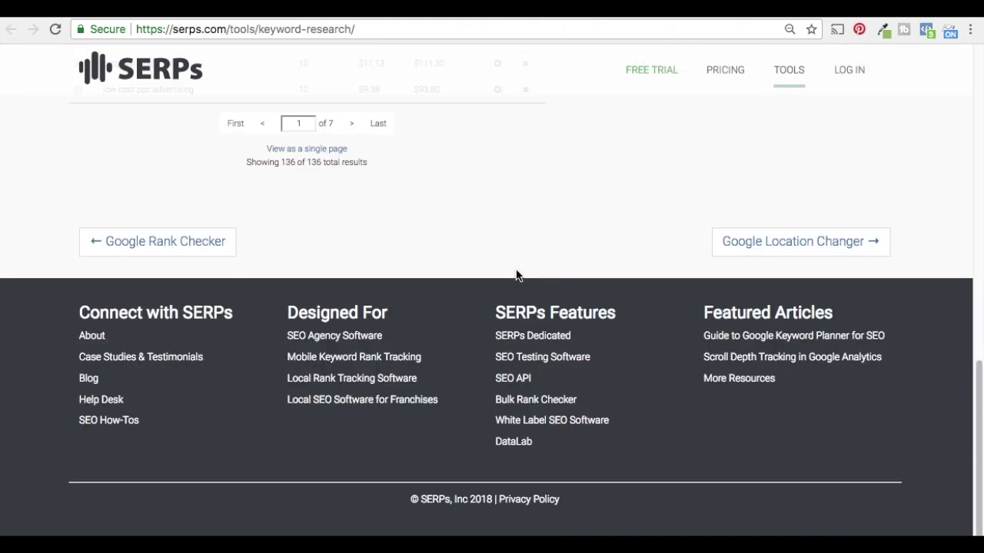
scroll(527, 255, up, 10)
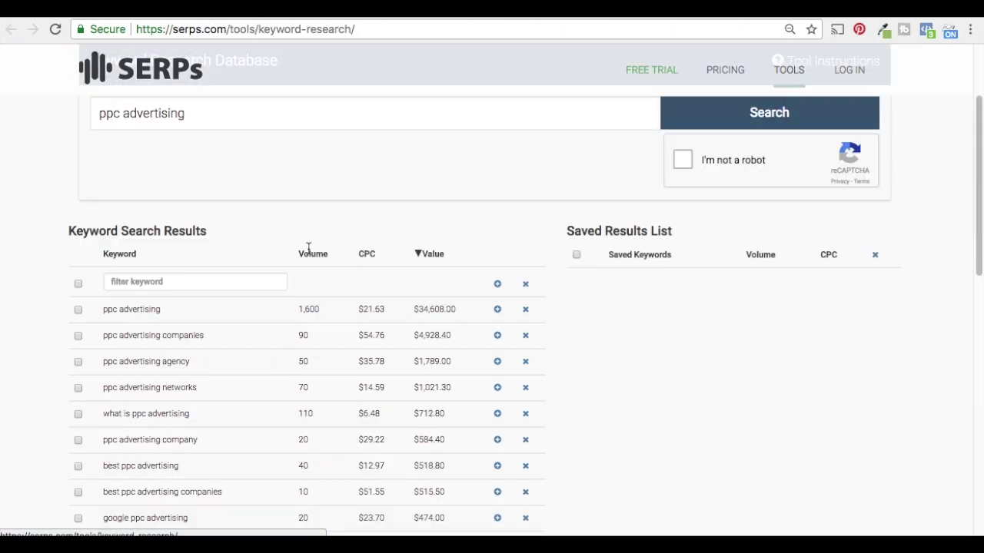
scroll(308, 247, up, 1)
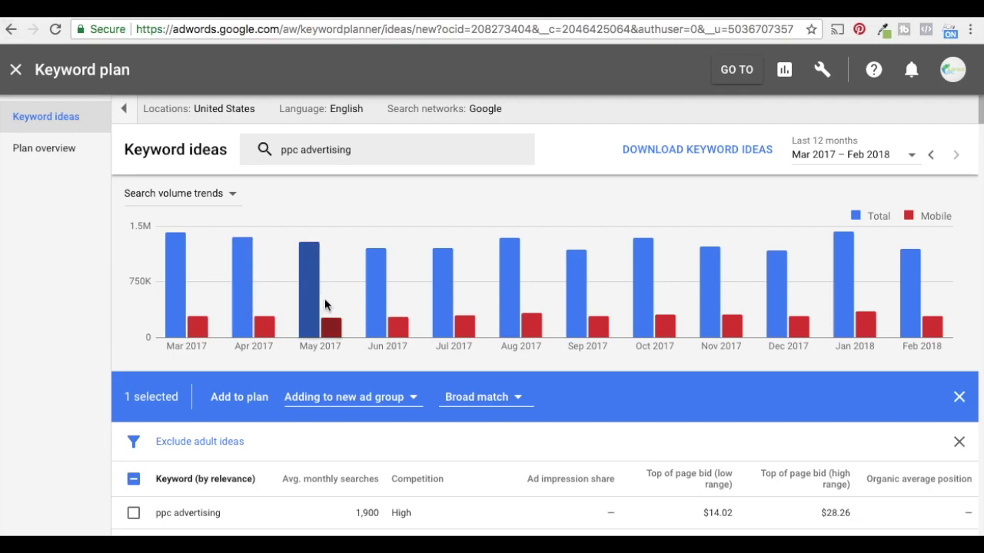
Step: Highlight the answerthepublic.com address, then revisit SearchVolume.io and Keyword Planner
click(696, 15)
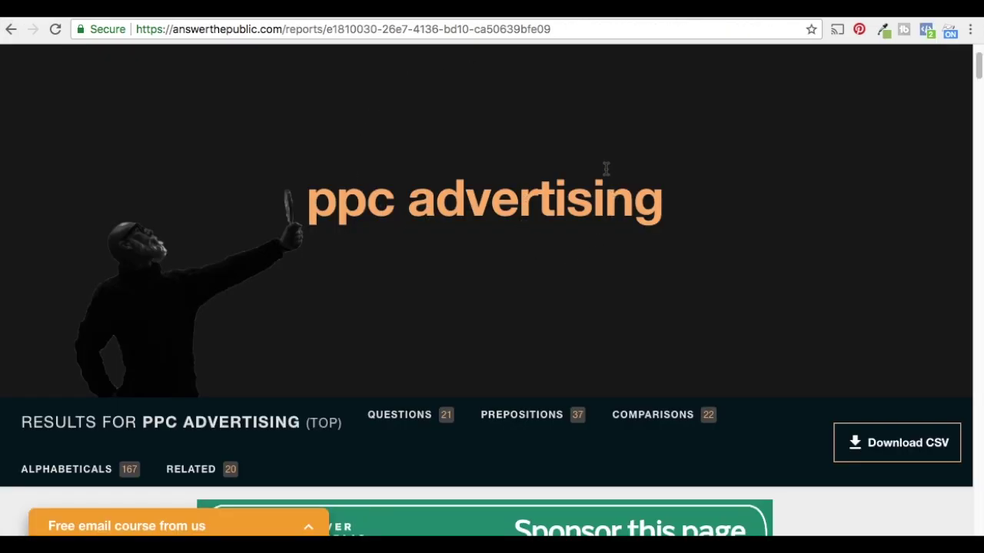
drag(140, 30, 281, 31)
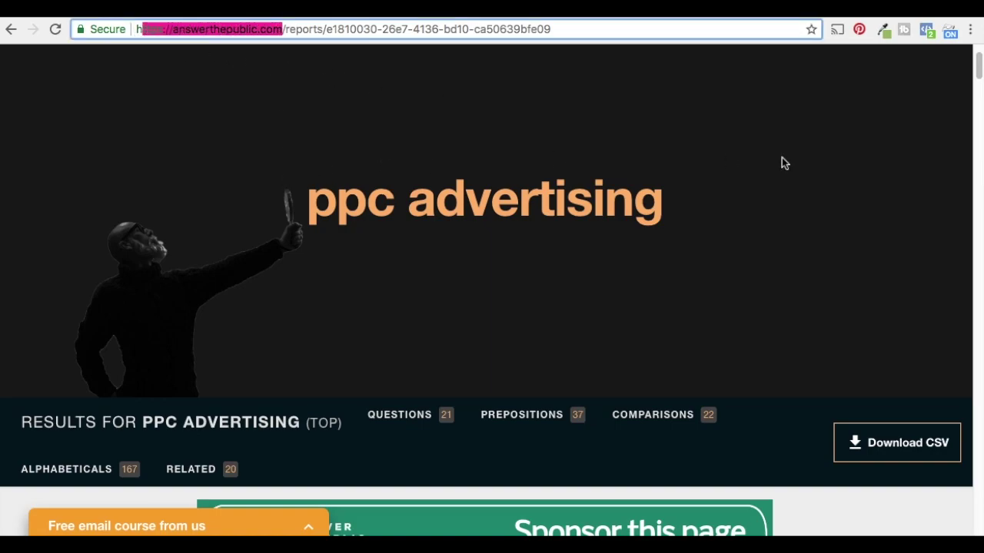
click(804, 279)
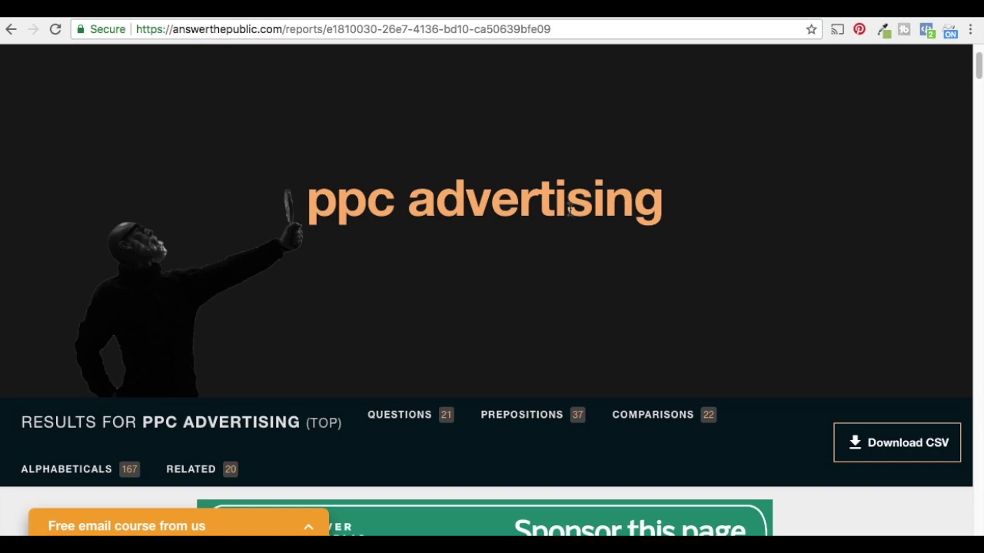
click(478, 16)
scroll(186, 126, up, 5)
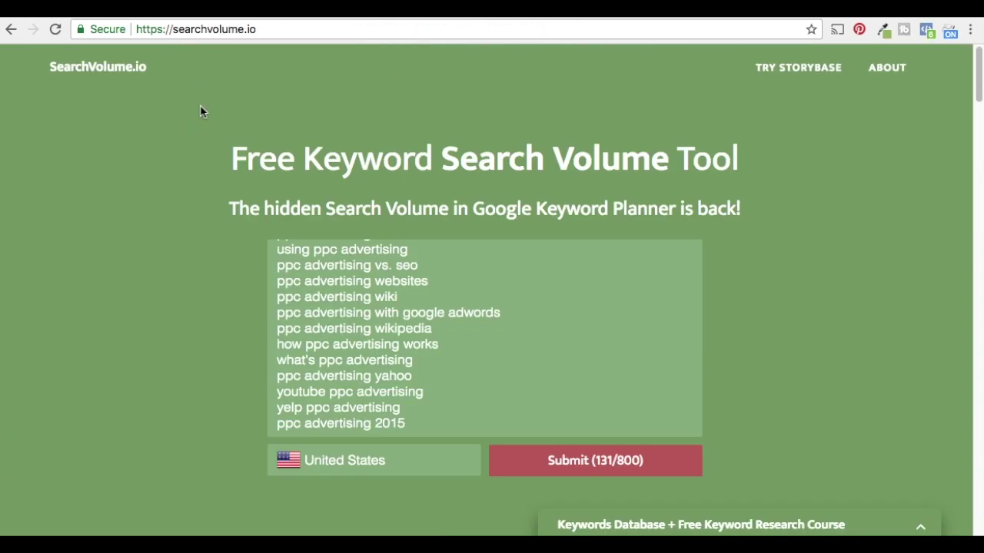
click(98, 16)
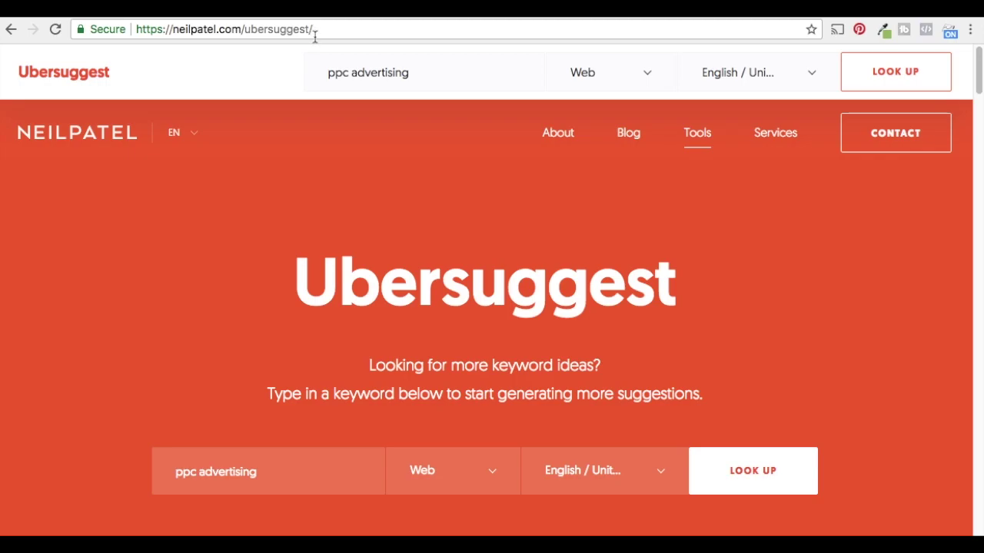
Step: Highlight Ubersuggest's '813 Keyword Ideas Found' heading for ppc advertising
drag(253, 470, 167, 470)
click(152, 341)
scroll(696, 309, down, 5)
scroll(849, 269, down, 5)
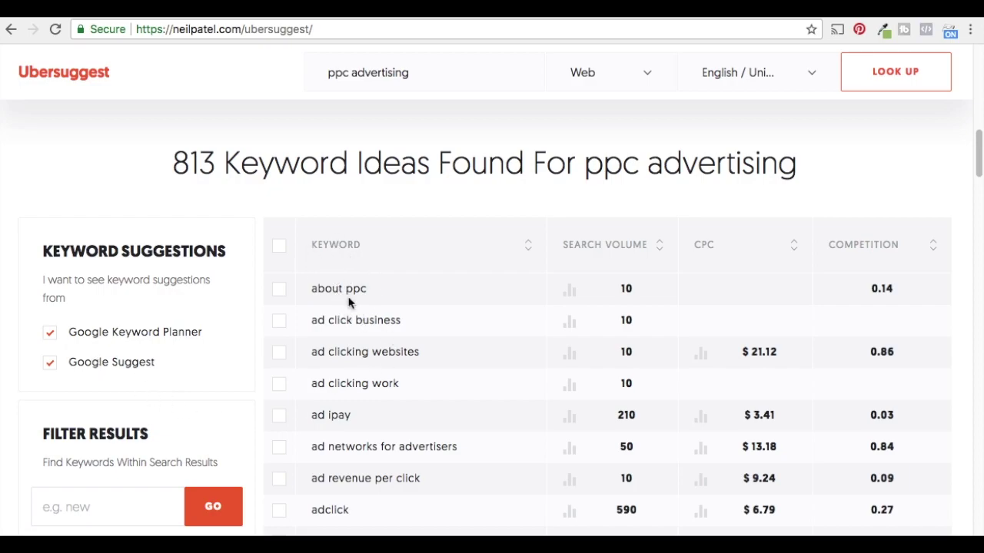
drag(178, 163, 835, 173)
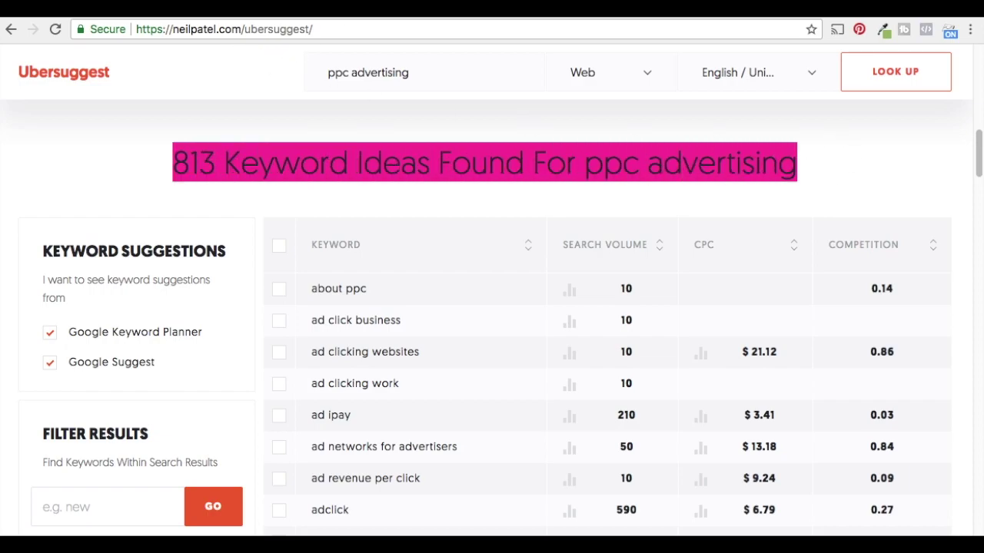
Step: Compare it against KeywordTool.io's 131 keyword count
key(ctrl+Tab)
drag(596, 205, 630, 198)
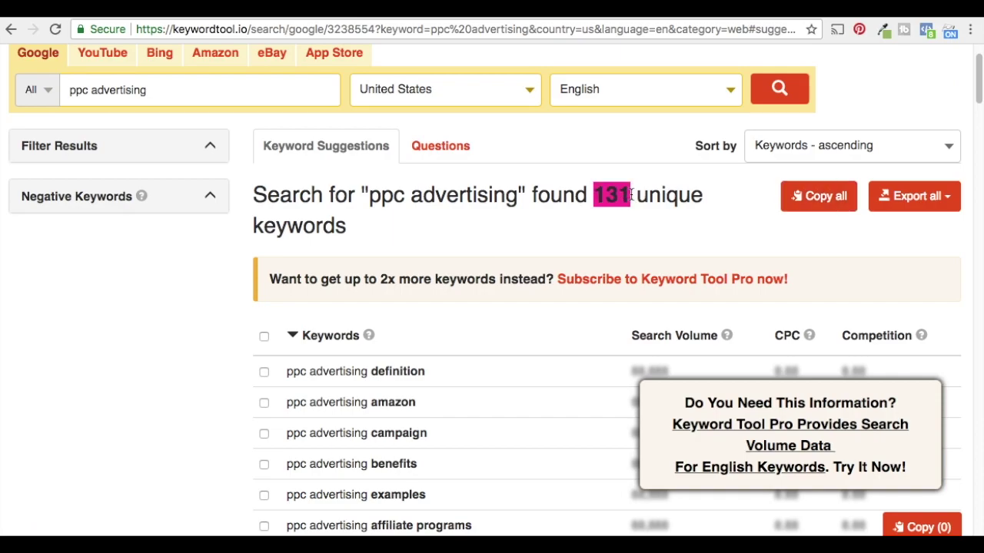
click(630, 198)
key(ctrl+Tab)
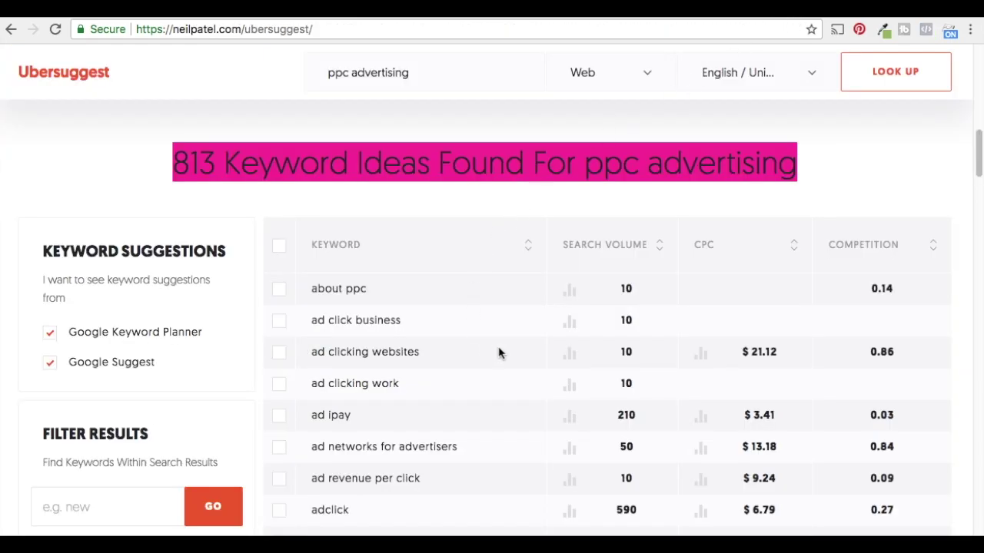
click(484, 206)
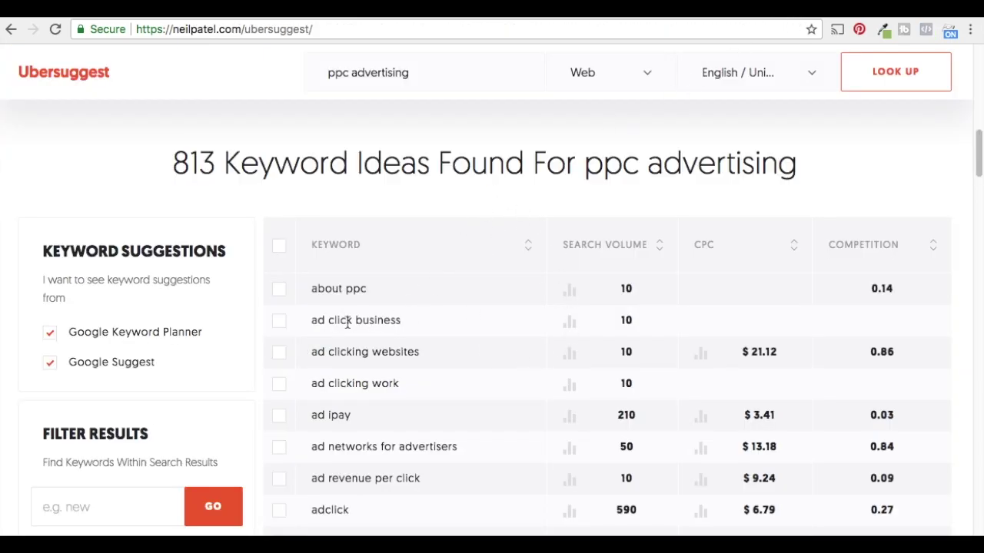
Step: Sort Ubersuggest's keyword ideas by search volume, highest first
drag(979, 167, 979, 500)
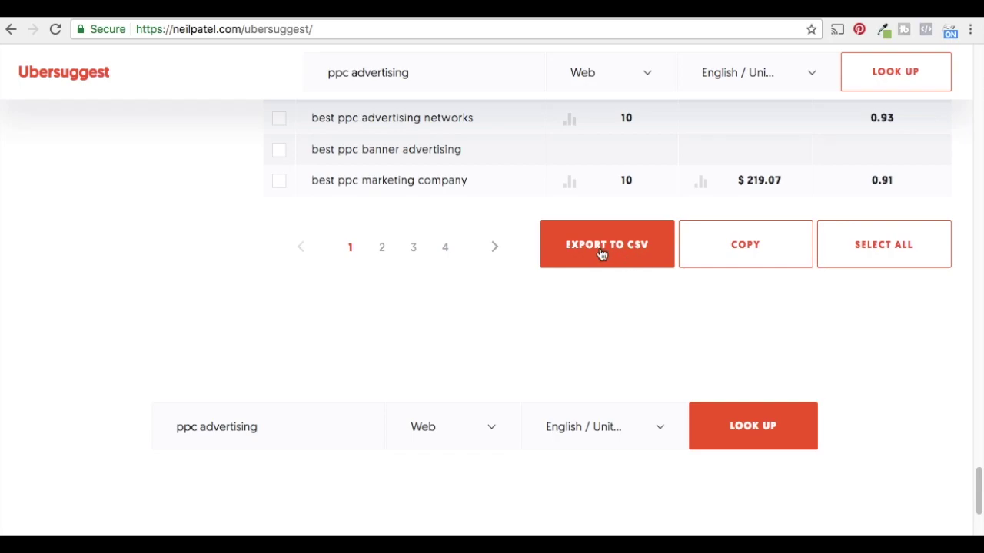
scroll(516, 274, up, 10)
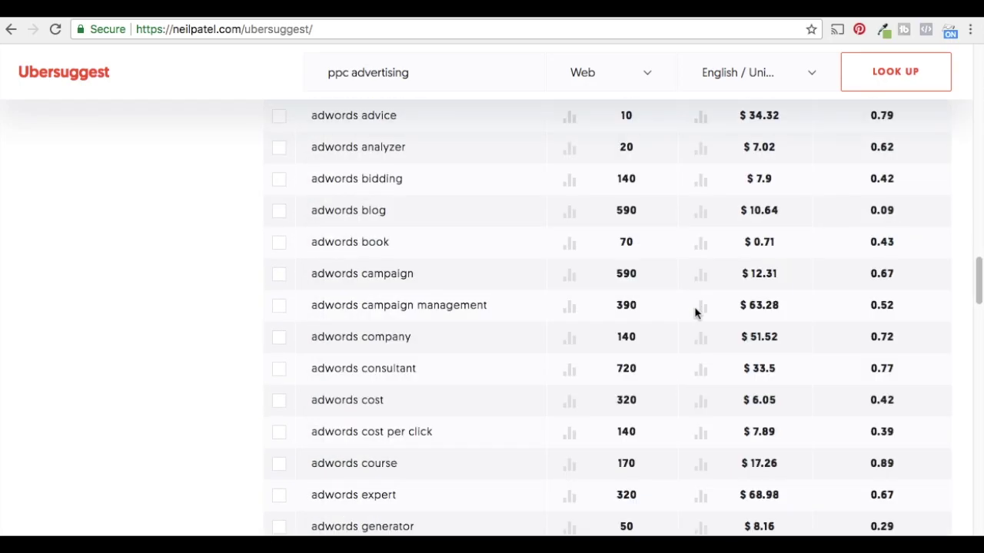
drag(978, 266, 978, 150)
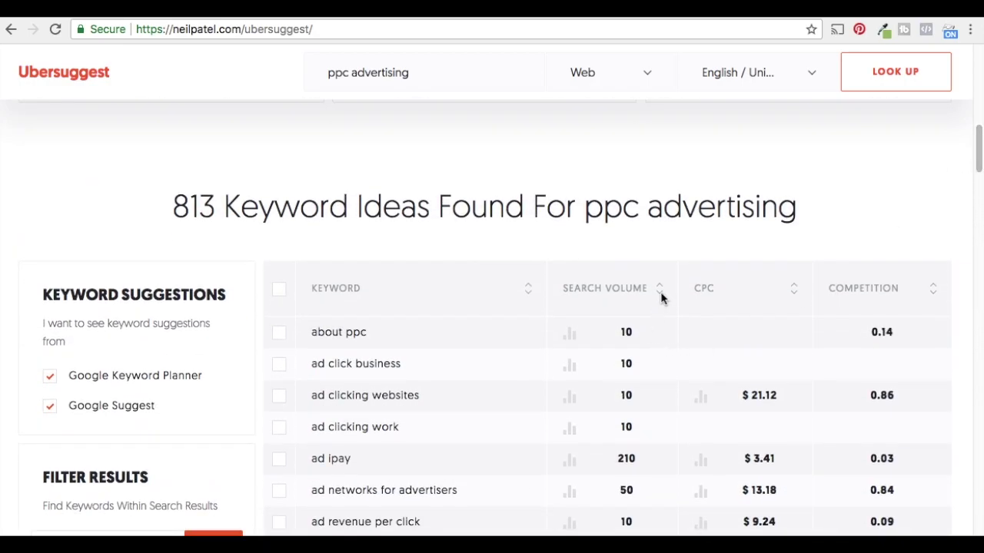
click(660, 294)
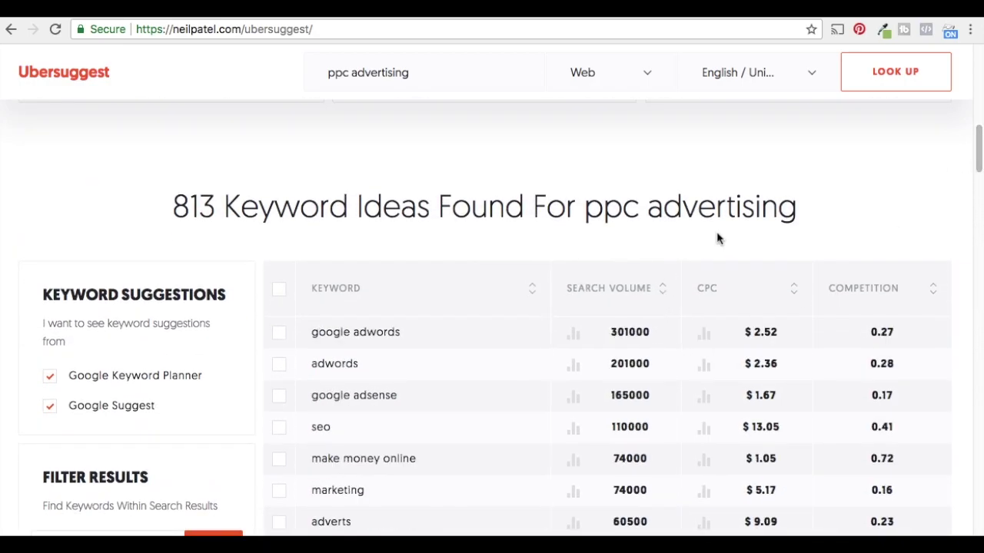
scroll(369, 385, down, 2)
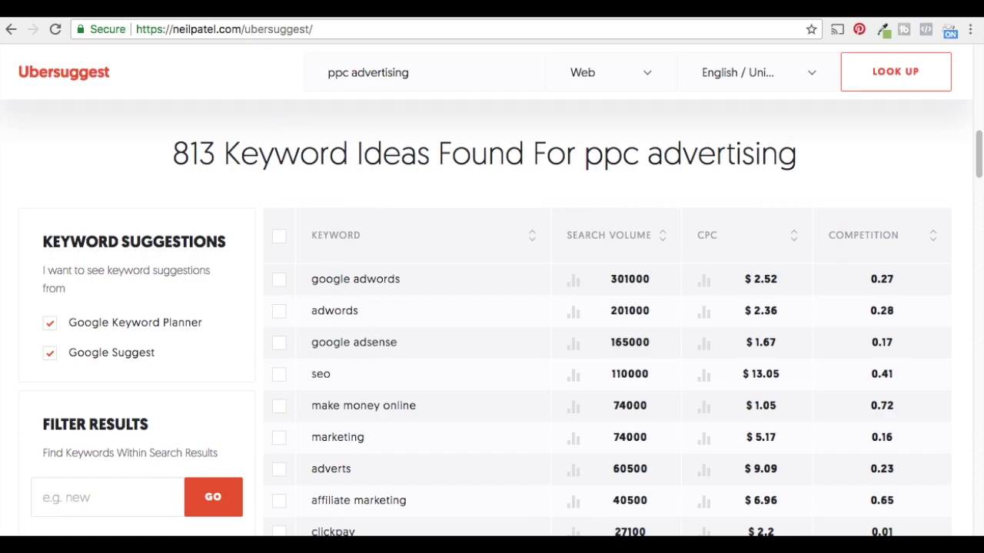
key(ctrl+Tab)
scroll(643, 423, down, 2)
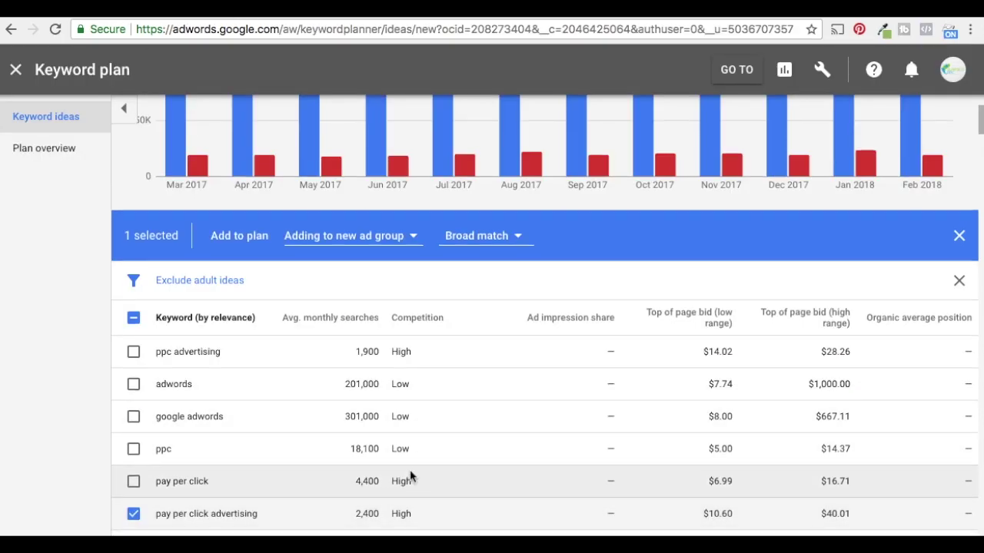
Step: Highlight 'ppc advertising' in Ubersuggest's results heading, then revisit Keyword Planner and SERPs
scroll(411, 476, down, 1)
key(ctrl+shift+Tab)
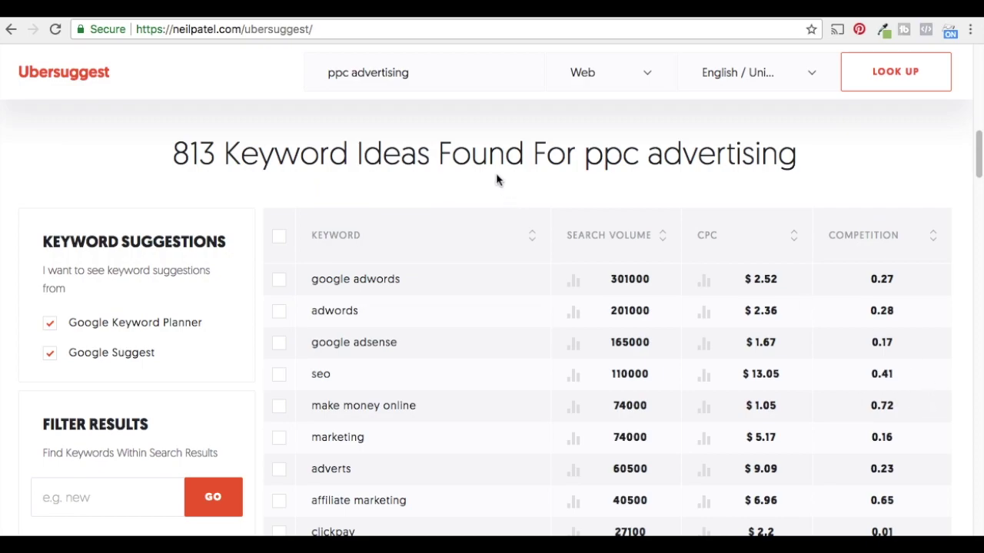
drag(585, 156, 697, 154)
click(723, 153)
drag(796, 154, 590, 156)
click(590, 156)
click(111, 17)
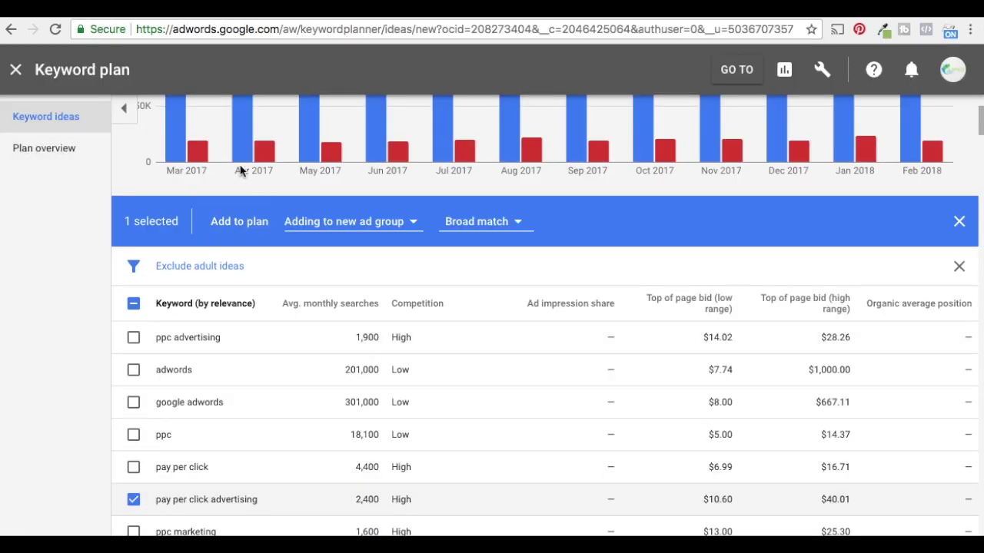
click(223, 19)
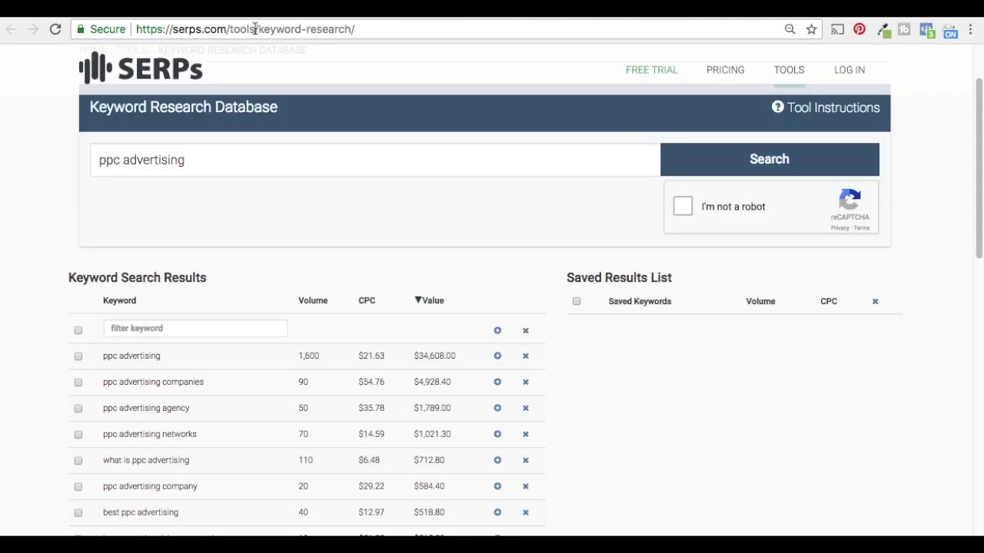
Step: Revisit KeywordTool.io, SearchVolume.io, AnswerThePublic and Ubersuggest, ending on Keyword Planner's ideas
click(332, 16)
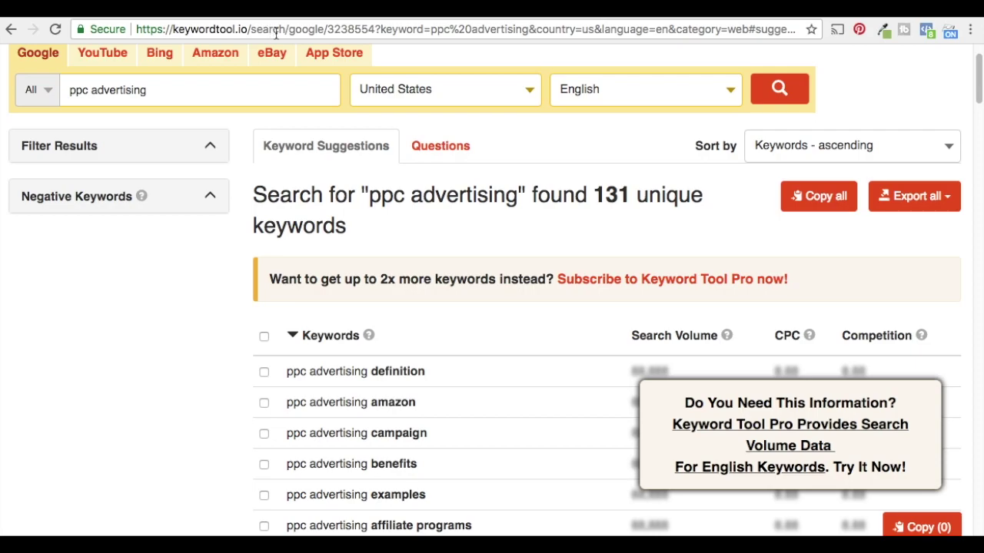
click(444, 15)
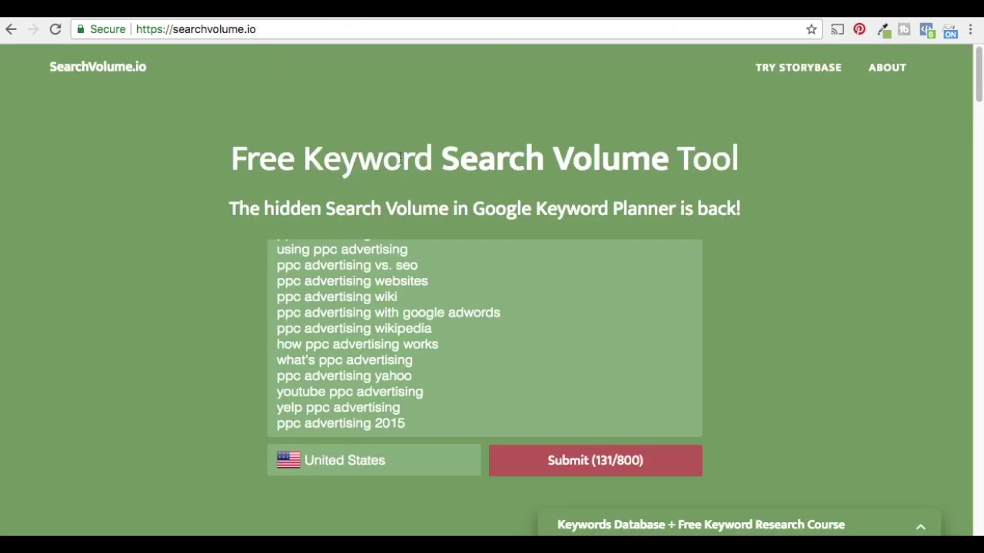
click(530, 15)
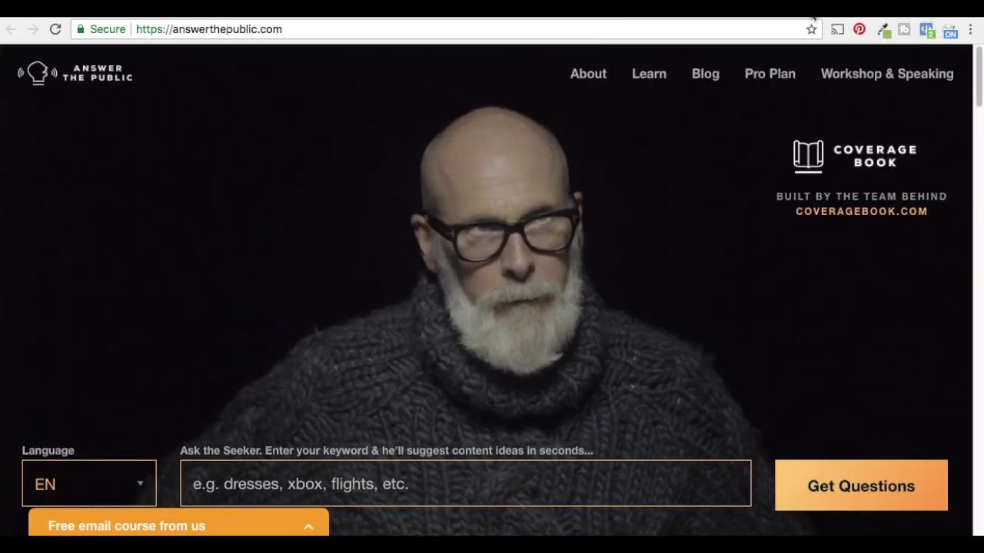
key(ctrl+Tab)
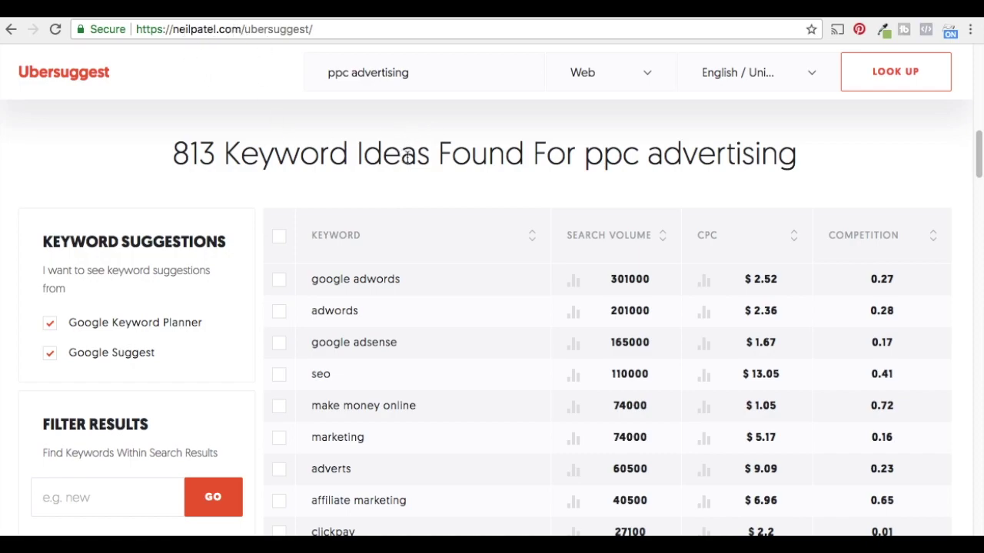
click(106, 18)
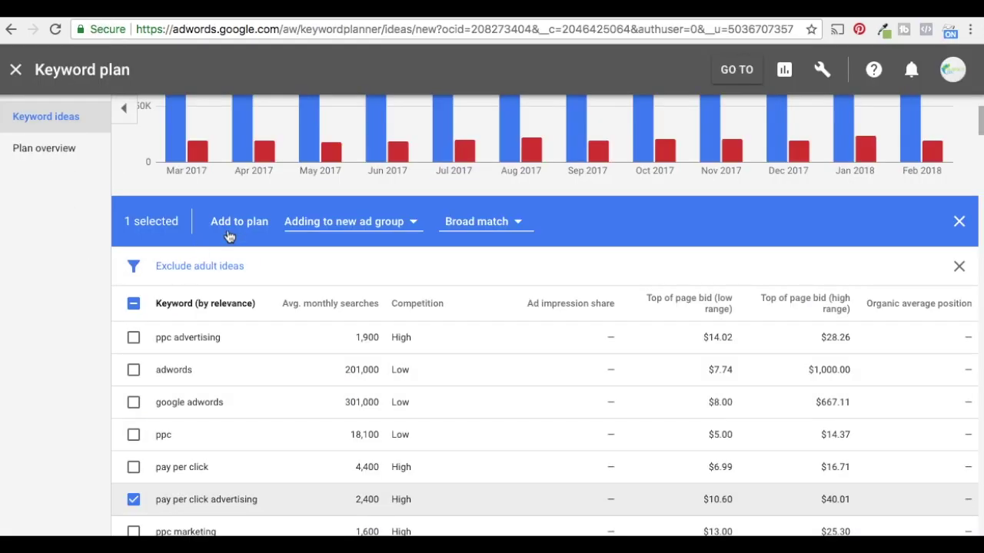